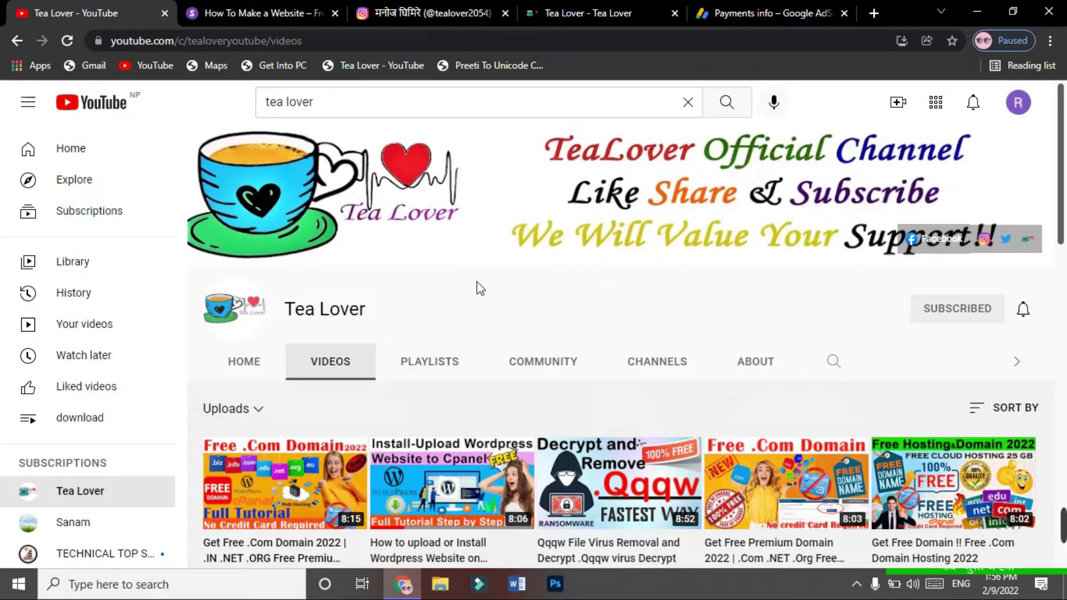
Look over the Tea Lover channel's uploaded videos and the ads shown on the Tea Lover website's home page.
{"action": "scroll", "coordinate": [479, 283], "scroll_direction": "down", "scroll_amount": 10}
{"action": "scroll", "coordinate": [503, 332], "scroll_direction": "up", "scroll_amount": 10}
{"action": "left_click", "coordinate": [628, 17]}
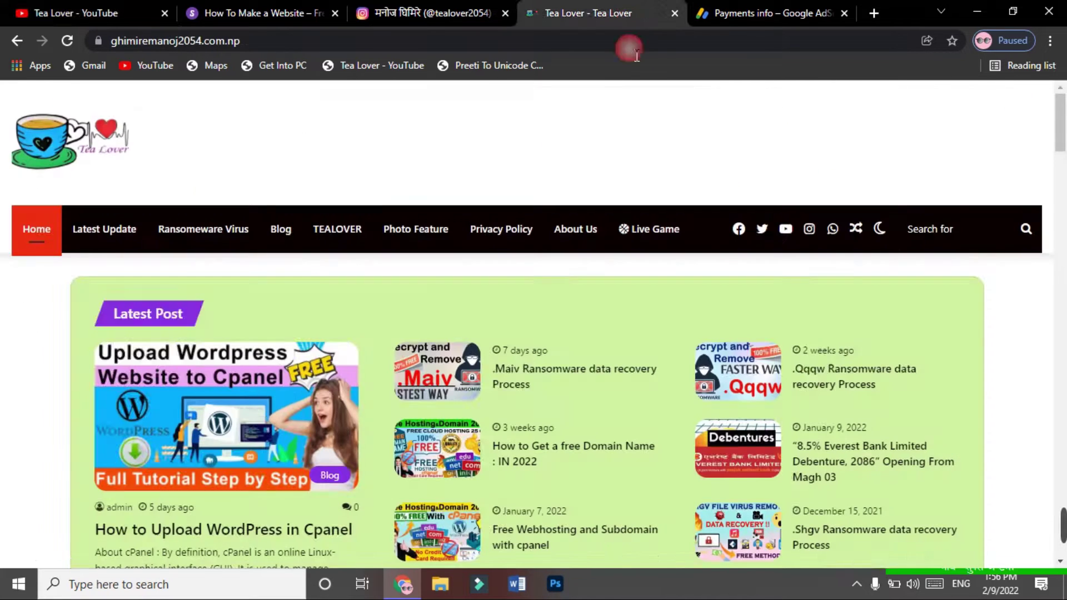
{"action": "scroll", "coordinate": [55, 230], "scroll_direction": "down", "scroll_amount": 6}
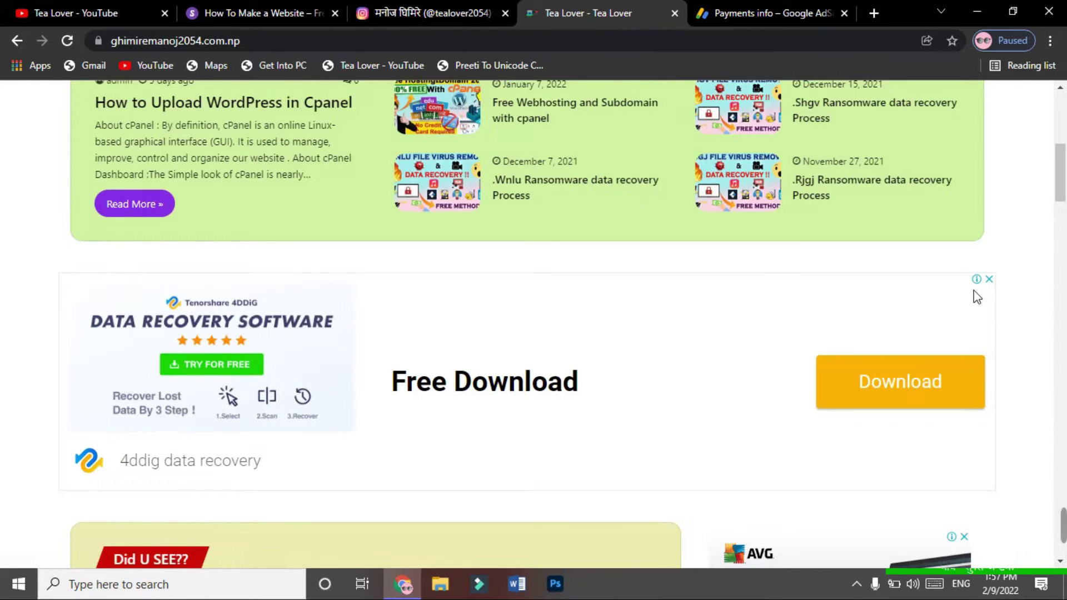
{"action": "mouse_move", "coordinate": [978, 281]}
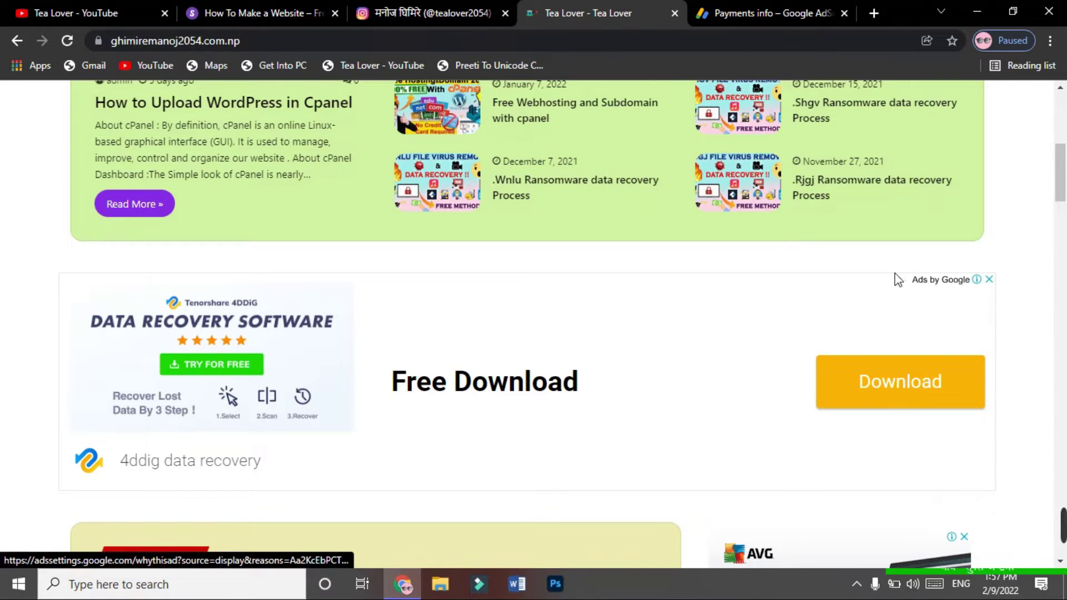
{"action": "scroll", "coordinate": [856, 323], "scroll_direction": "down", "scroll_amount": 20}
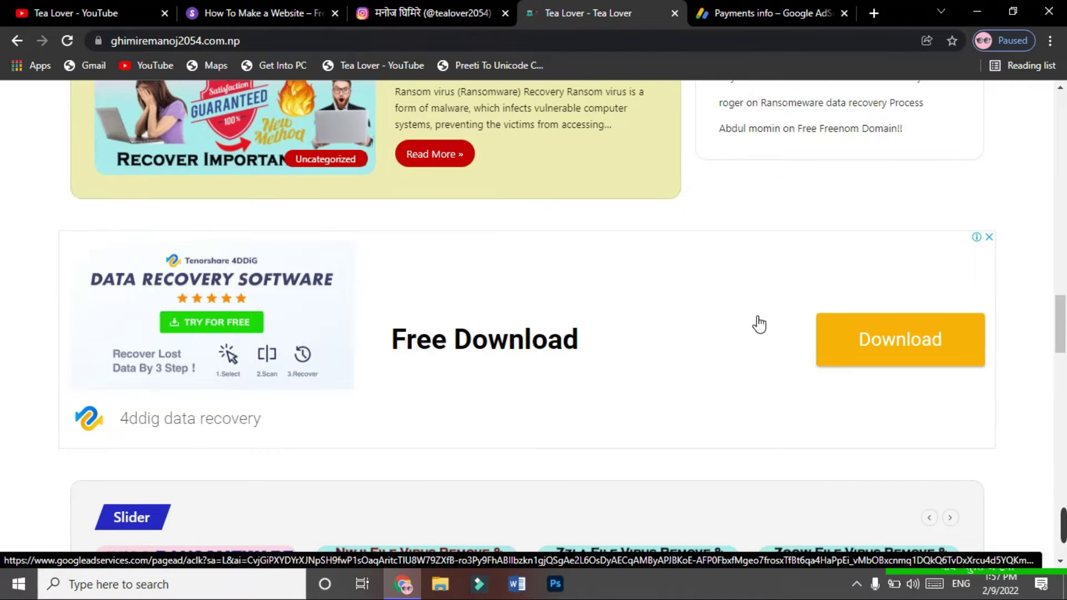
Review the monthly ending balances in the AdSense payments info and the remaining posts on the Tea Lover website.
{"action": "key", "text": "ctrl+Tab"}
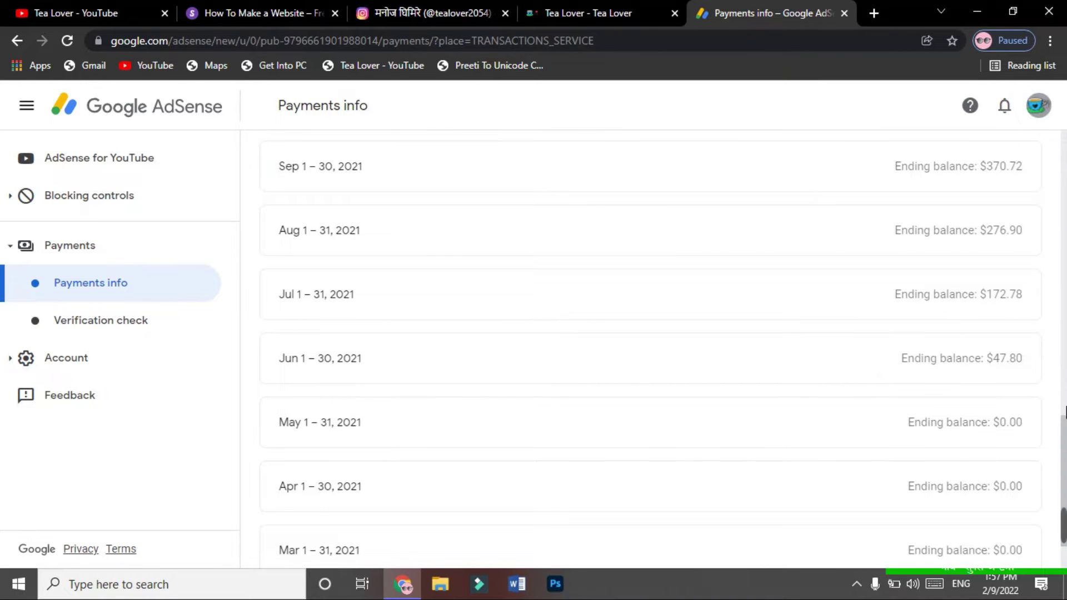
{"action": "scroll", "coordinate": [1061, 411], "scroll_direction": "up", "scroll_amount": 2}
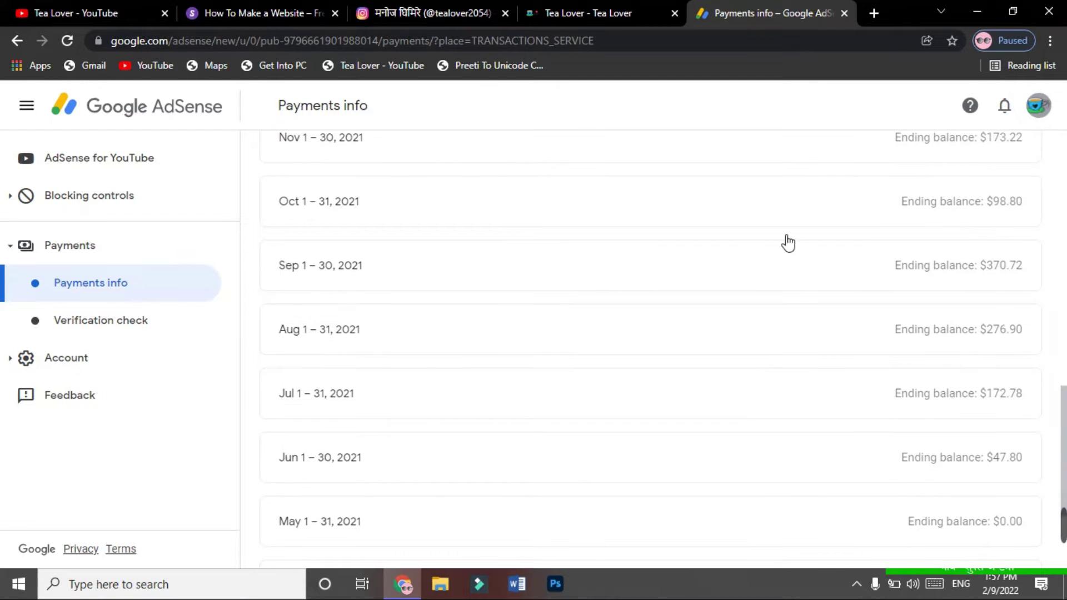
{"action": "left_click", "coordinate": [624, 15]}
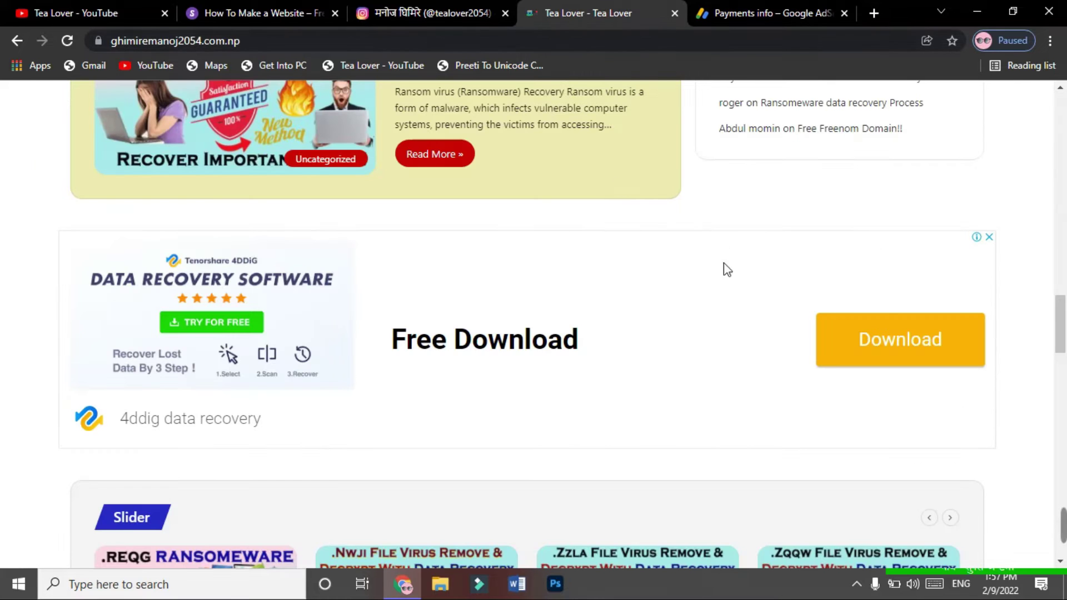
{"action": "scroll", "coordinate": [711, 384], "scroll_direction": "down", "scroll_amount": 6}
{"action": "scroll", "coordinate": [938, 389], "scroll_direction": "down", "scroll_amount": 10}
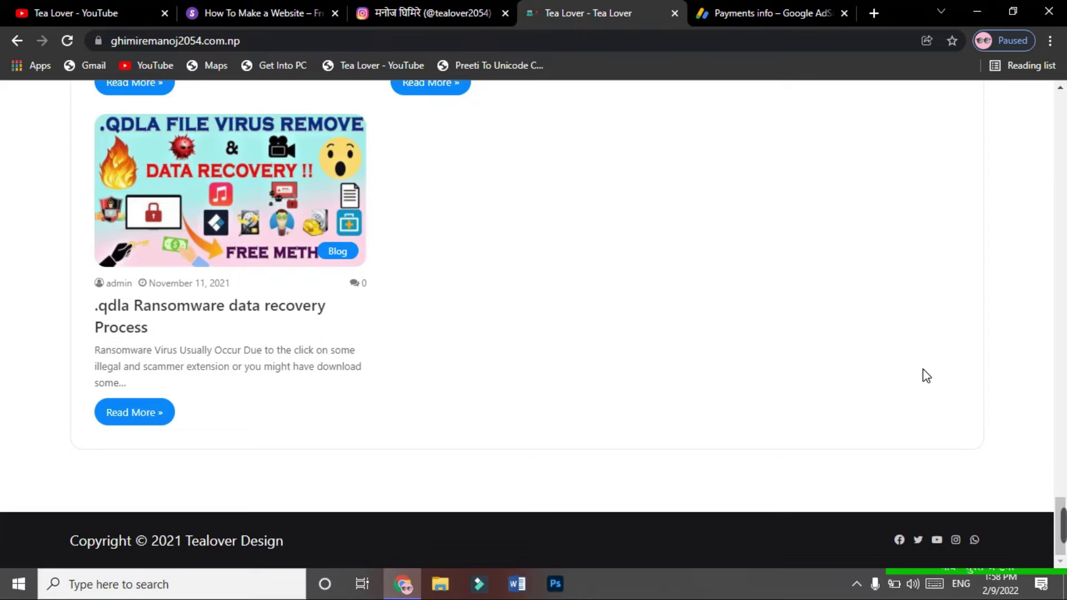
View the channel's Instagram profile name, the website's footer, and the website link on the Tea Lover YouTube channel banner.
{"action": "key", "text": "ctrl+shift+Tab"}
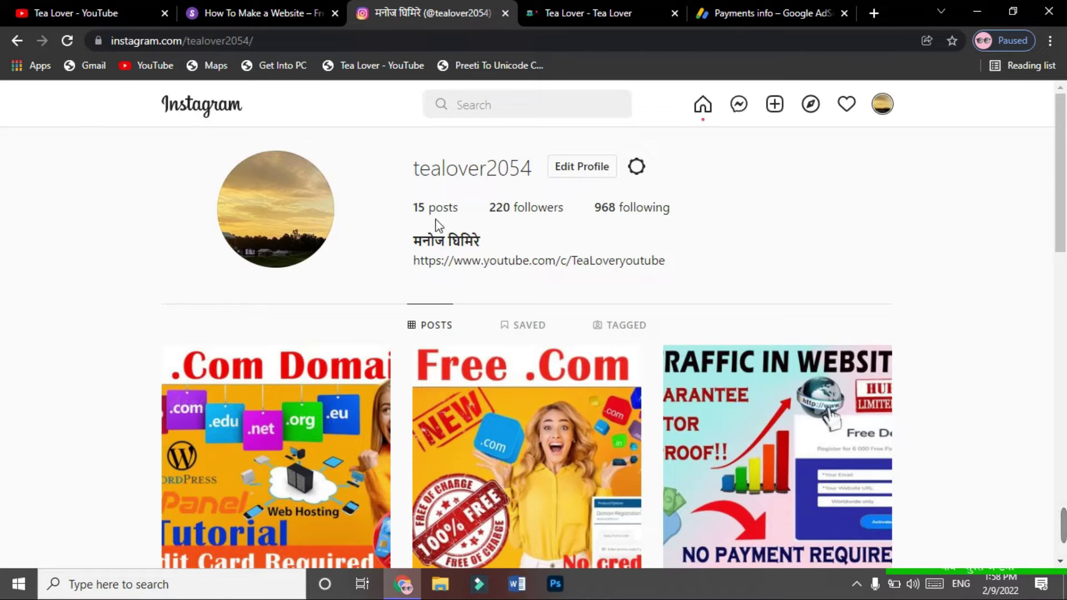
{"action": "left_click_drag", "start_coordinate": [520, 167], "coordinate": [409, 161]}
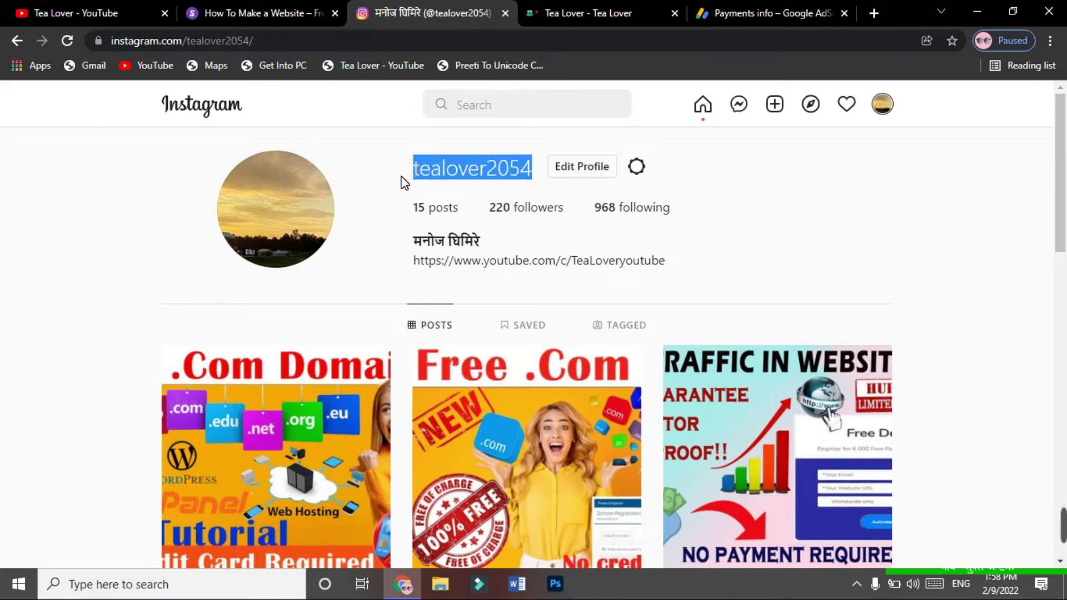
{"action": "left_click", "coordinate": [398, 176]}
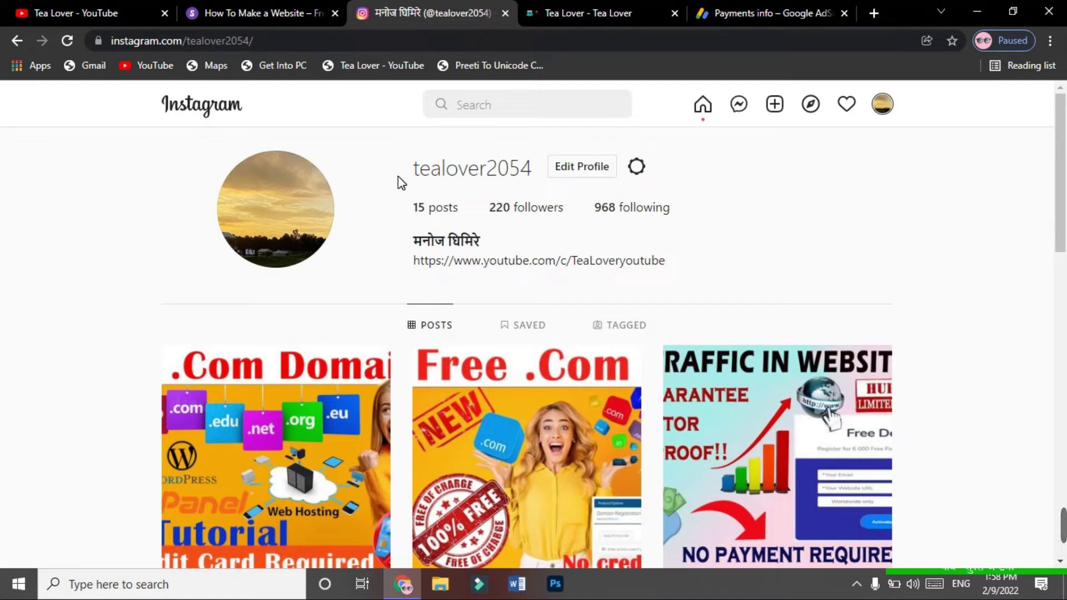
{"action": "left_click", "coordinate": [563, 19]}
{"action": "scroll", "coordinate": [516, 203], "scroll_direction": "down", "scroll_amount": 20}
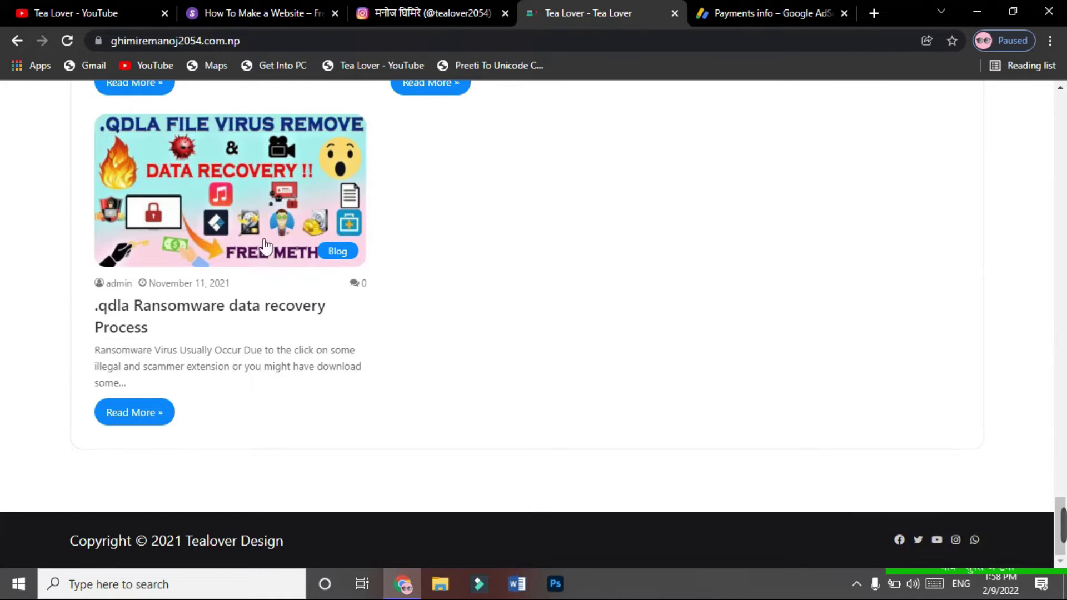
{"action": "left_click", "coordinate": [41, 12]}
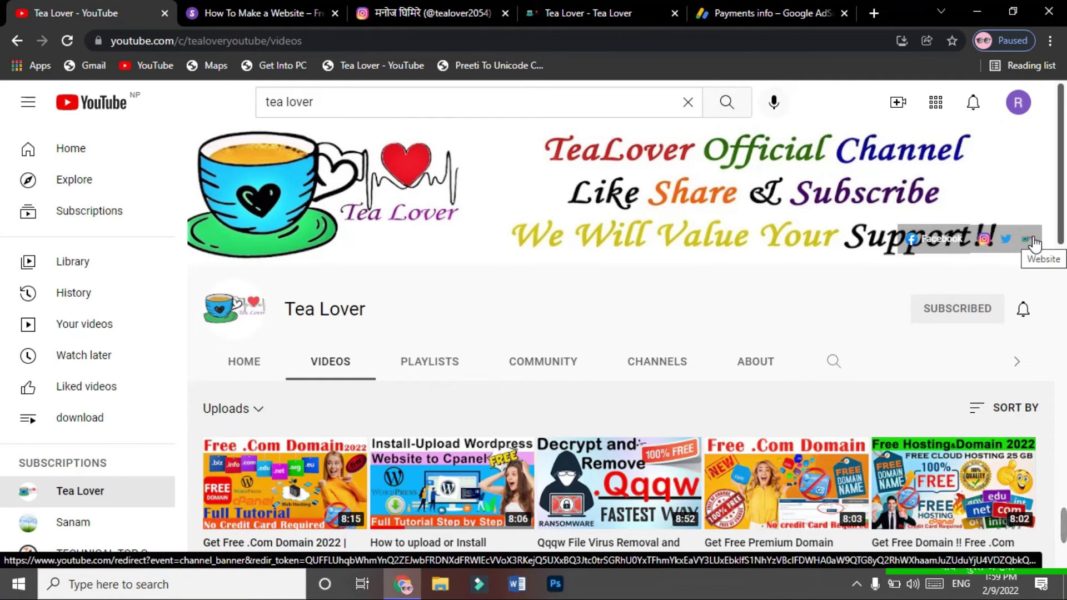
{"action": "scroll", "coordinate": [614, 317], "scroll_direction": "down", "scroll_amount": 5}
{"action": "scroll", "coordinate": [602, 339], "scroll_direction": "up", "scroll_amount": 5}
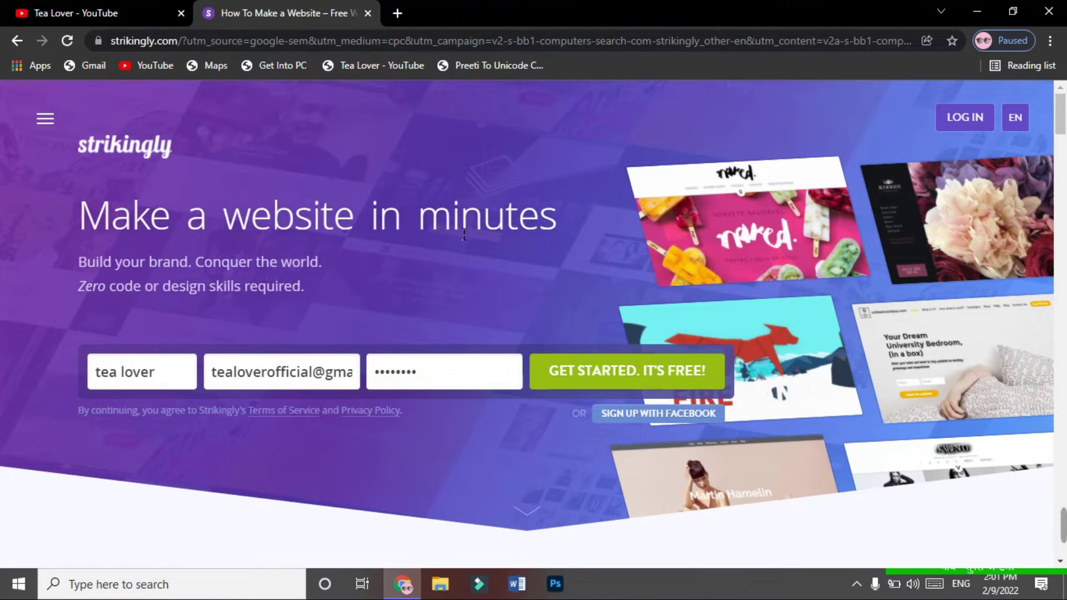
Submit the filled-in free Strikingly sign-up form and start editing a site from the Perspective template in the Blog category.
{"action": "left_click", "coordinate": [609, 383]}
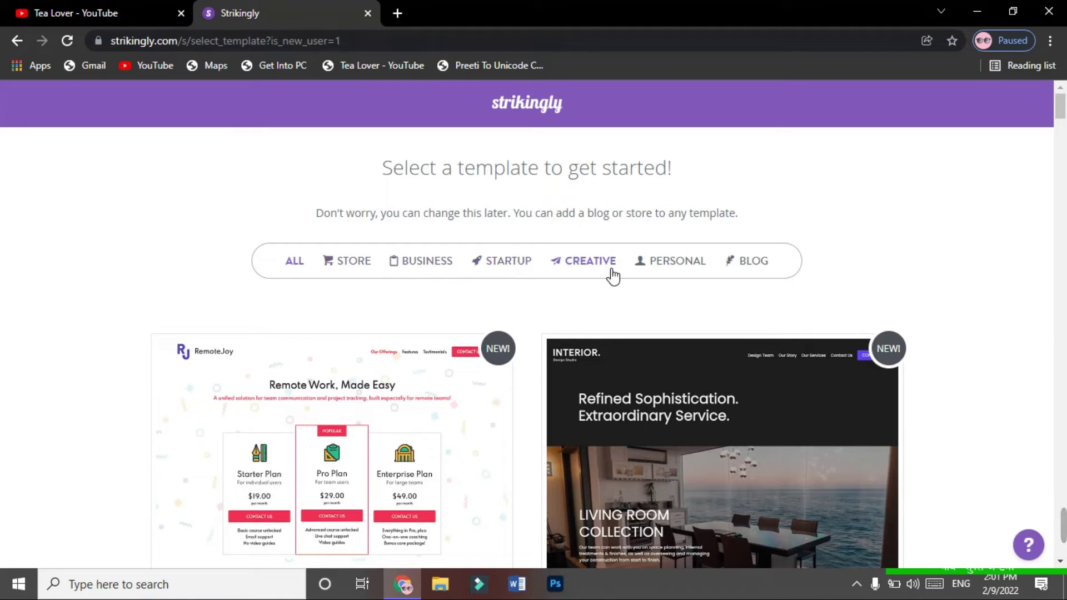
{"action": "left_click", "coordinate": [753, 265]}
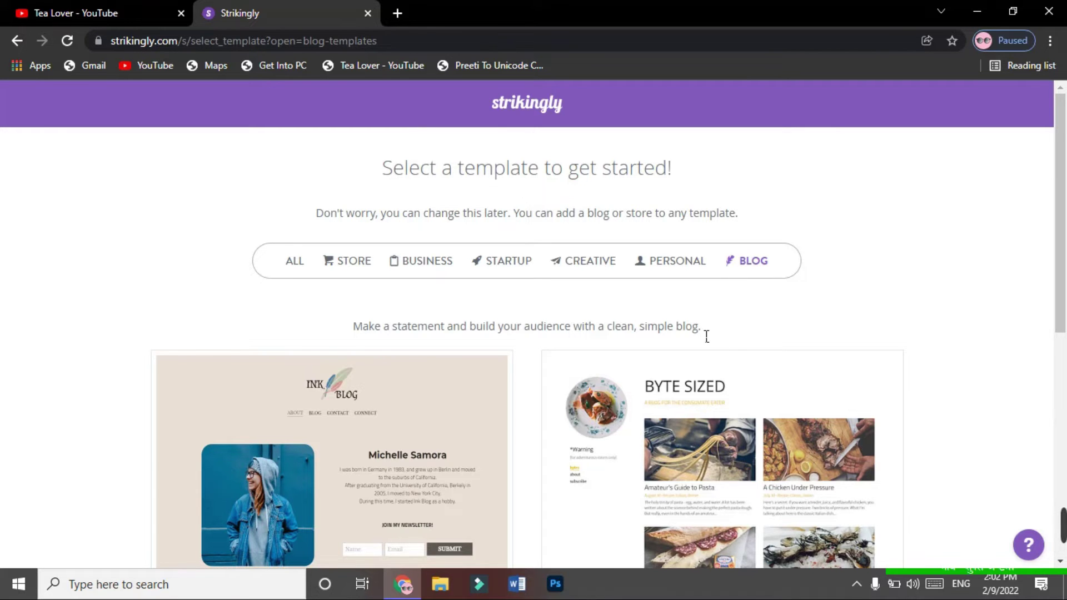
{"action": "scroll", "coordinate": [707, 337], "scroll_direction": "down", "scroll_amount": 8}
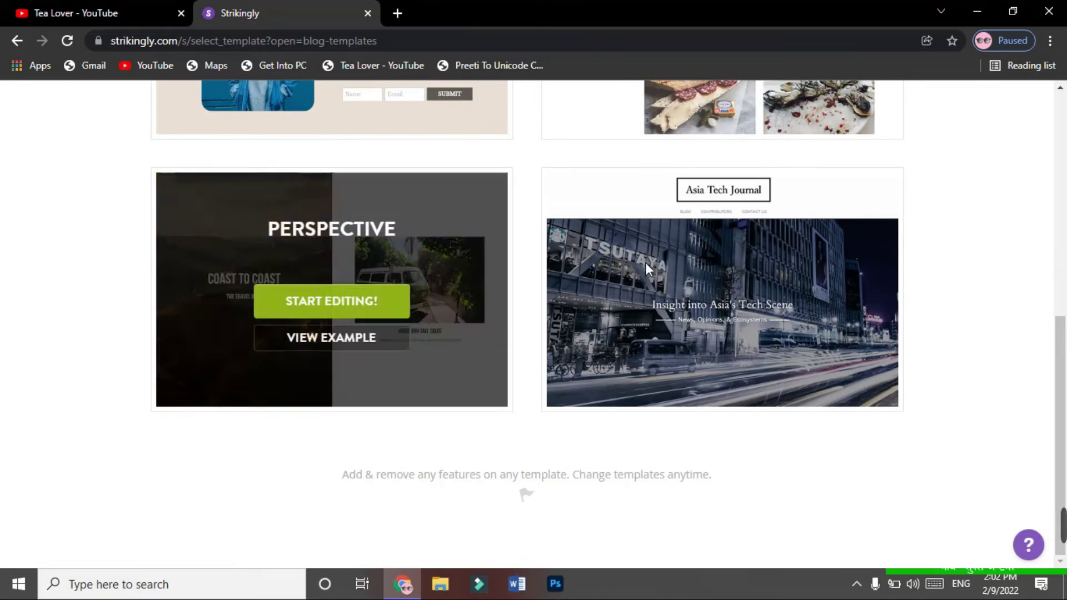
{"action": "scroll", "coordinate": [688, 436], "scroll_direction": "up", "scroll_amount": 8}
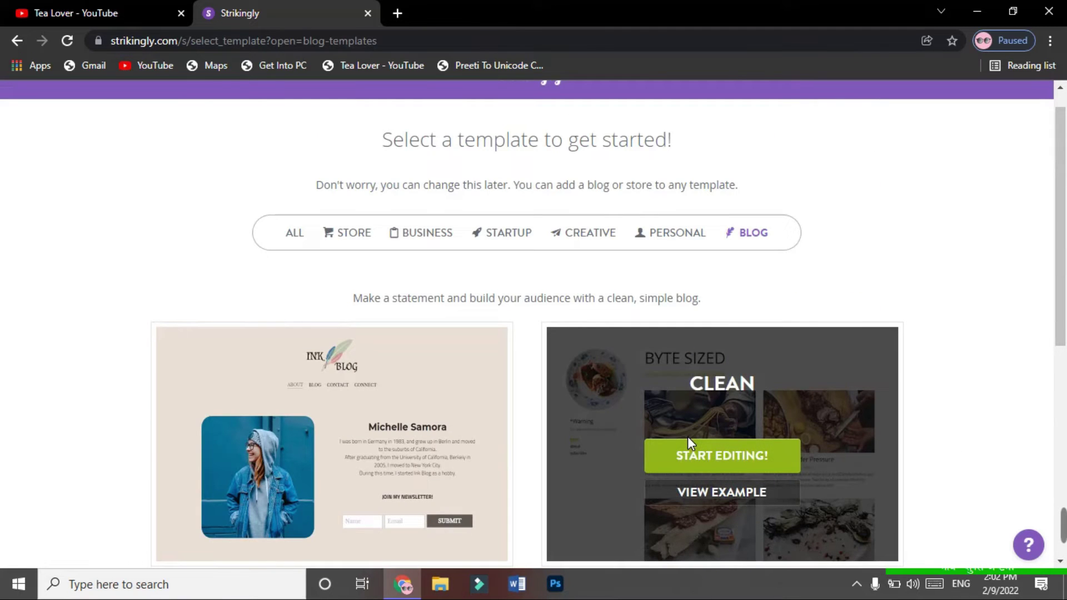
{"action": "scroll", "coordinate": [818, 349], "scroll_direction": "down", "scroll_amount": 8}
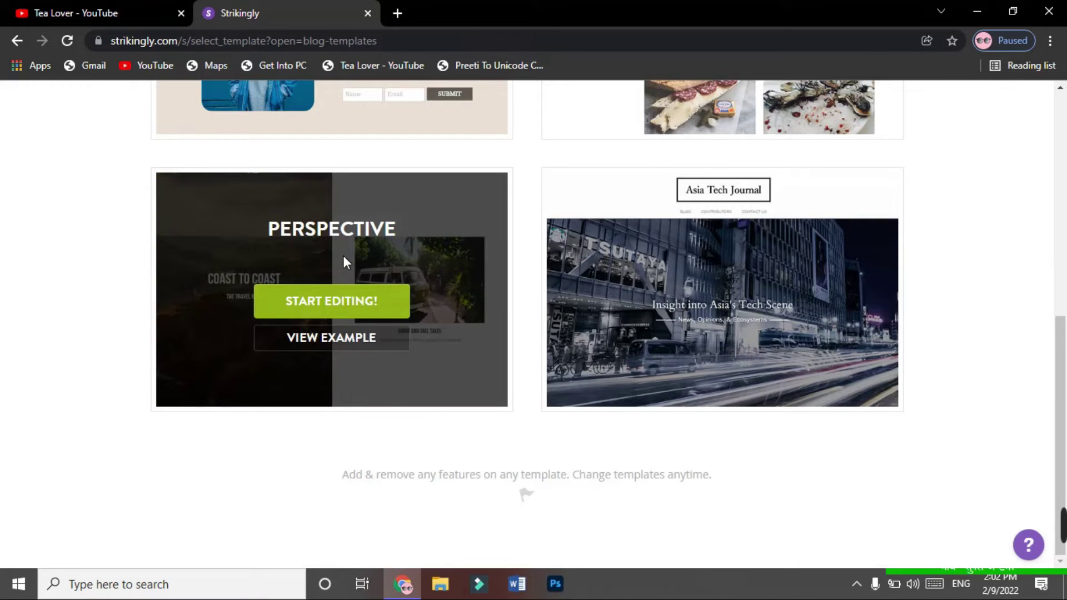
{"action": "left_click", "coordinate": [364, 306]}
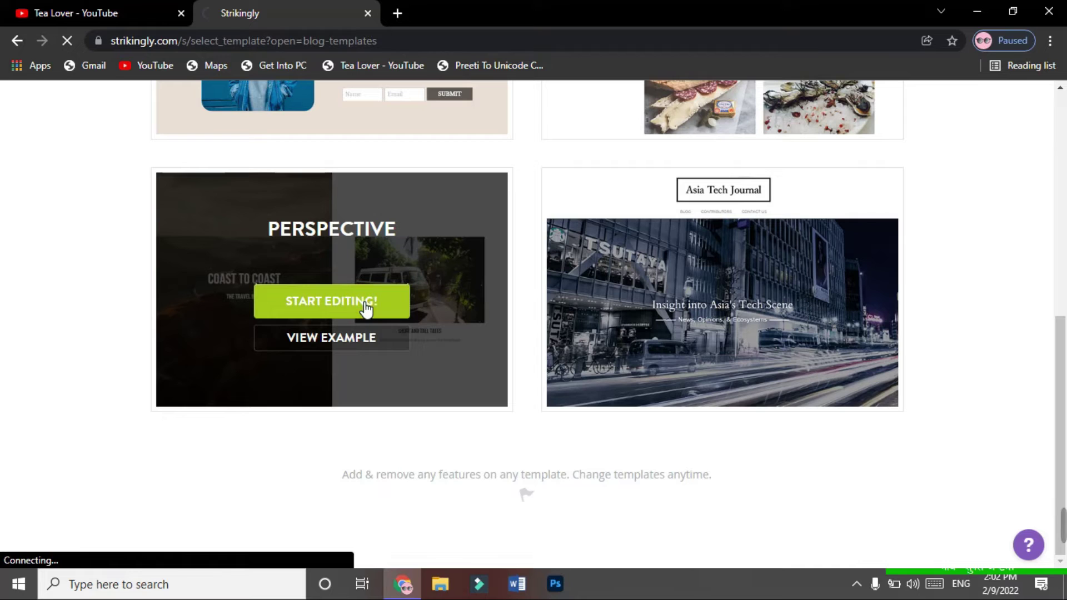
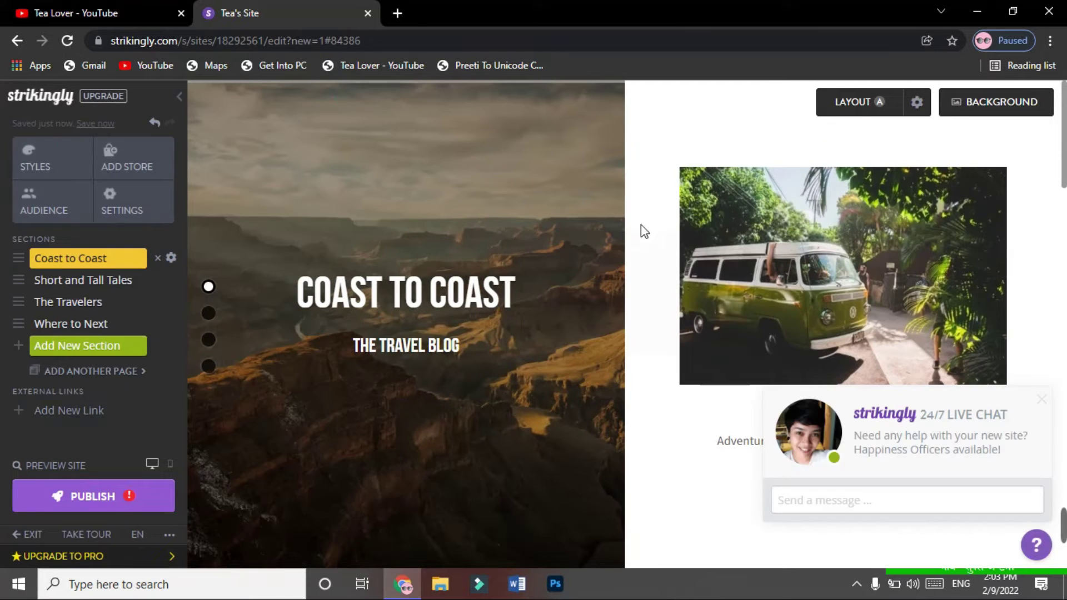
Replace the "Coast to Coast" title in the site's first section with "Tea Lover".
{"action": "left_click", "coordinate": [447, 292]}
{"action": "left_click_drag", "start_coordinate": [516, 292], "coordinate": [287, 289]}
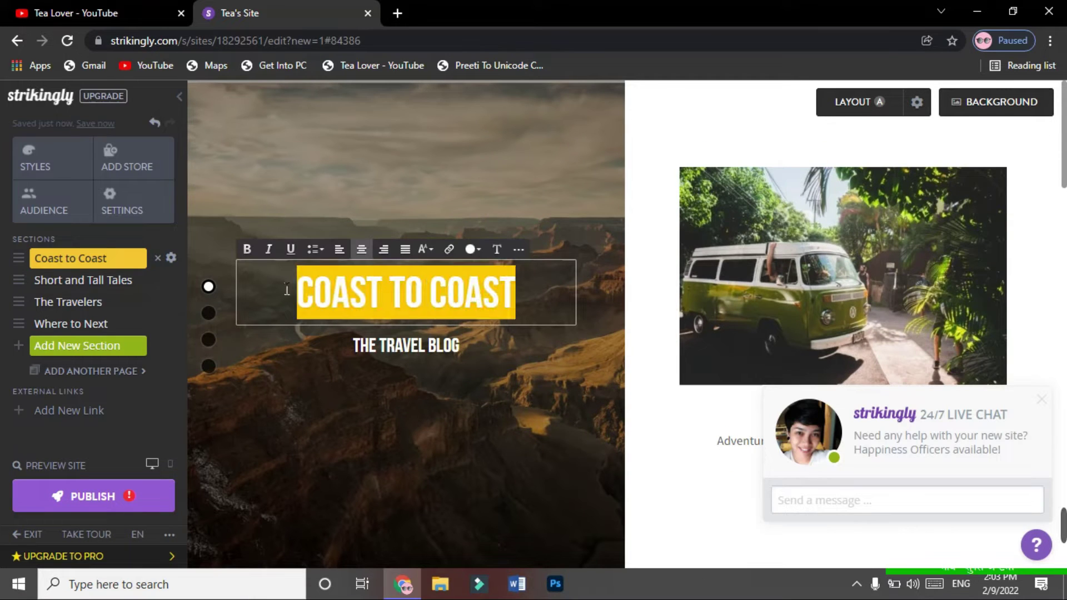
{"action": "type", "text": "TEA"}
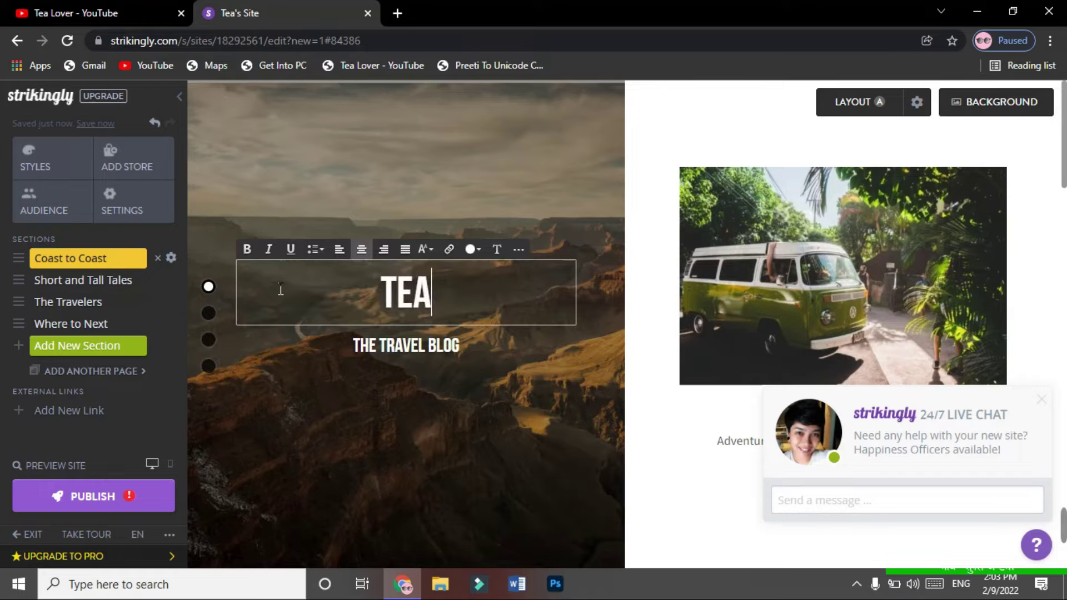
{"action": "type", "text": " LOVER"}
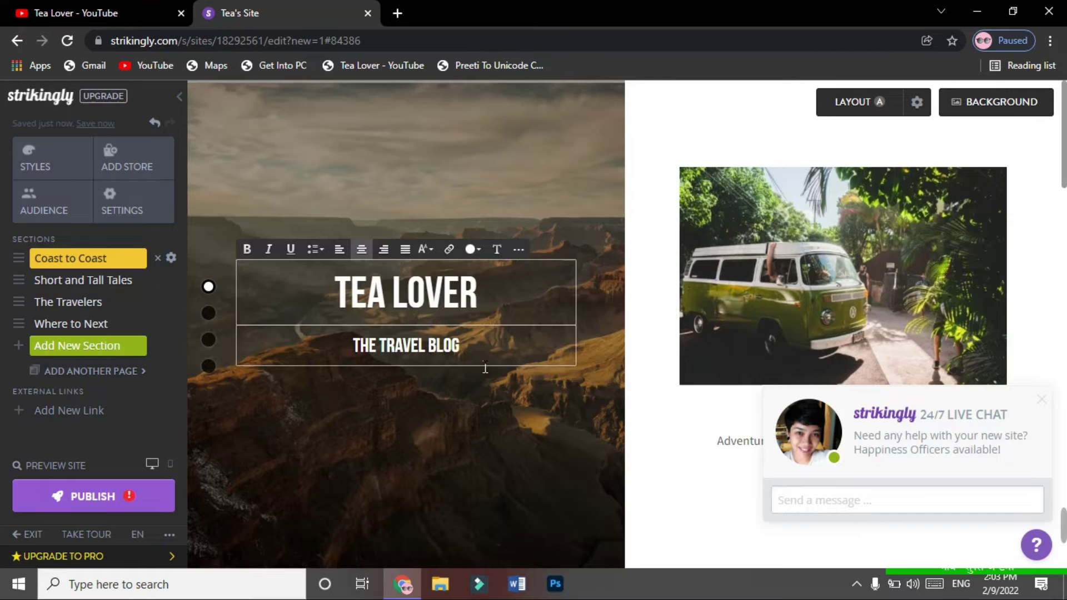
Dismiss the live chat pop-up and change the "Short and Tall Tales" section heading to "My information".
{"action": "scroll", "coordinate": [544, 439], "scroll_direction": "down", "scroll_amount": 1}
{"action": "scroll", "coordinate": [544, 439], "scroll_direction": "down", "scroll_amount": 5}
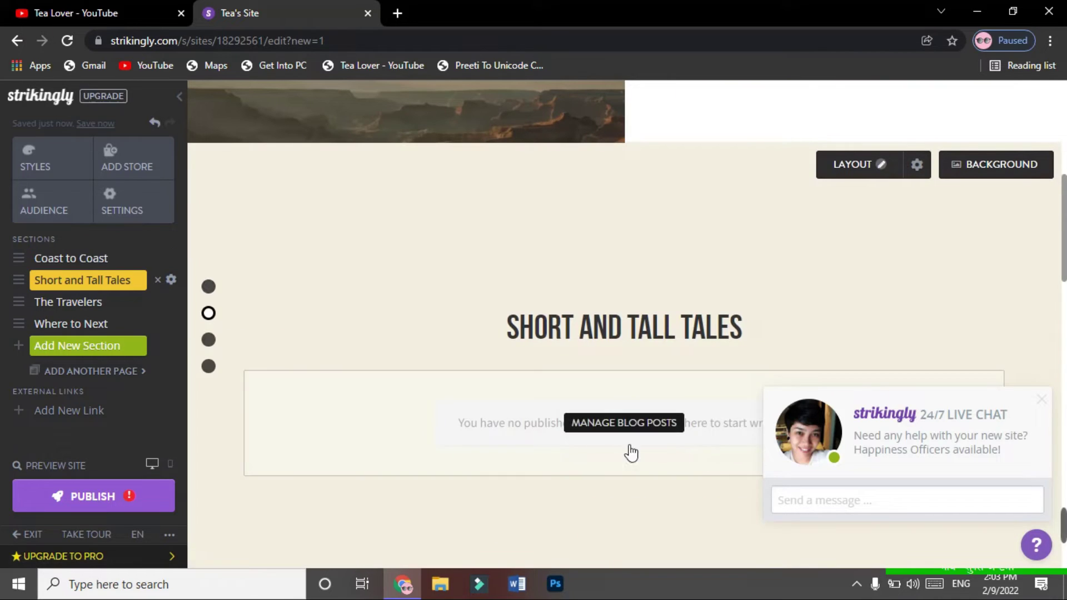
{"action": "left_click", "coordinate": [1041, 399]}
{"action": "left_click", "coordinate": [797, 352]}
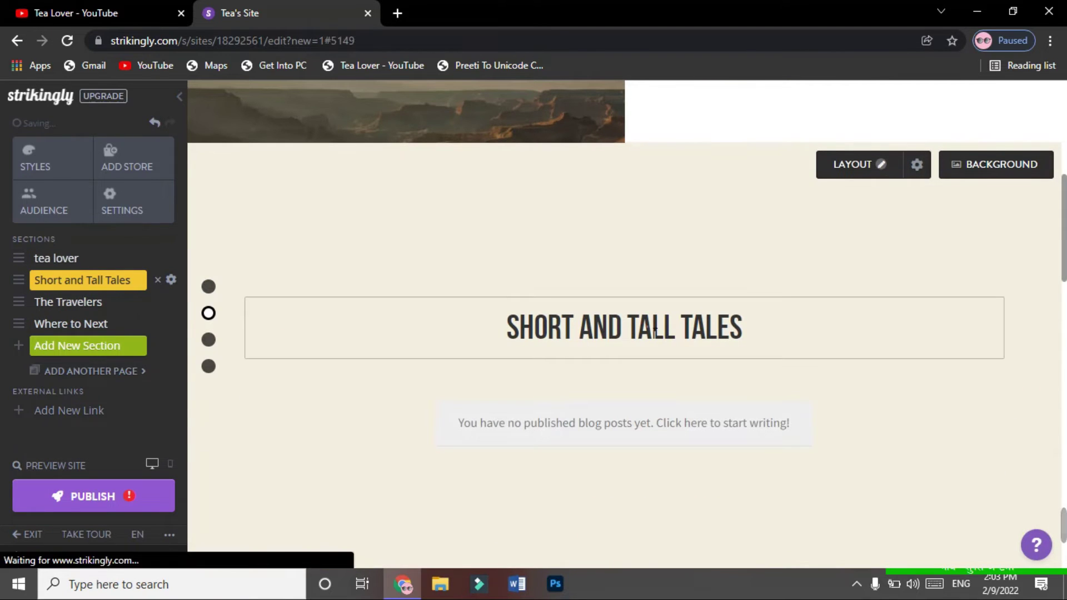
{"action": "type", "text": "M"}
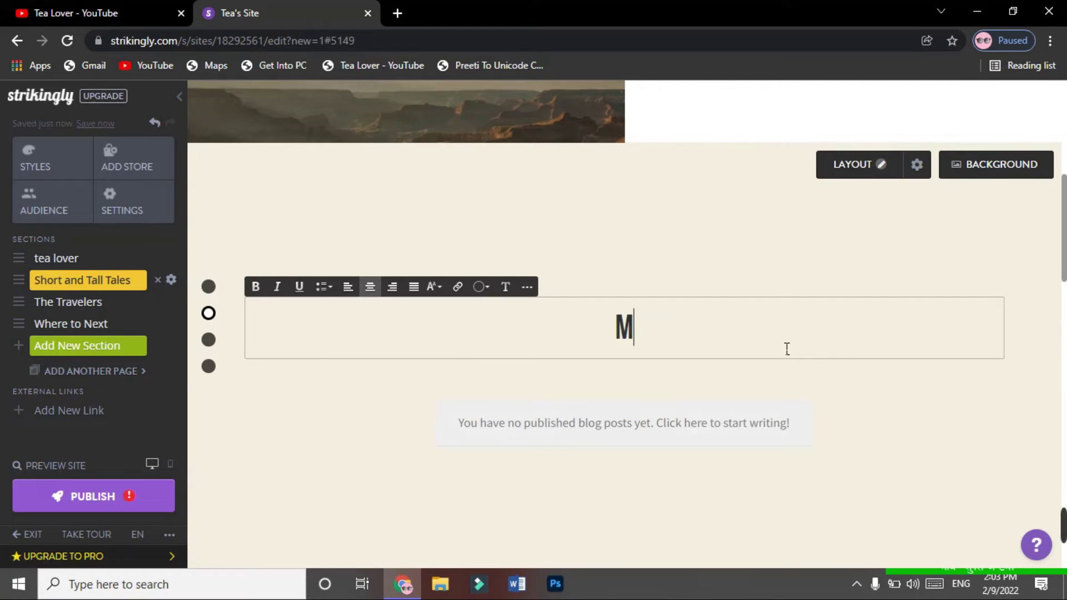
{"action": "type", "text": "Y INFORMATION"}
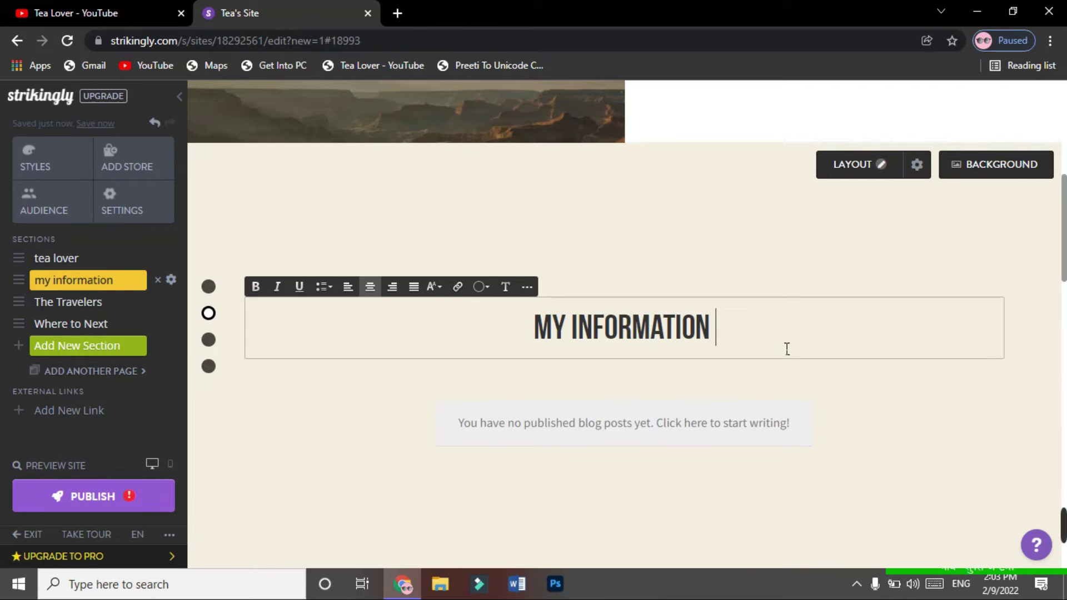
Change the site footer's layout to Layout C.
{"action": "scroll", "coordinate": [847, 424], "scroll_direction": "down", "scroll_amount": 5}
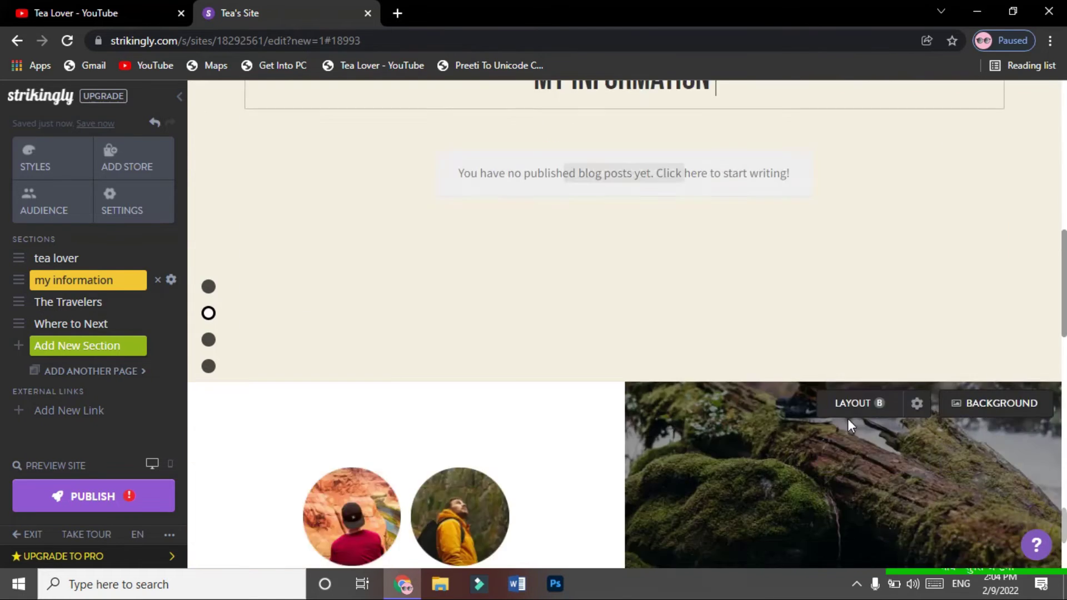
{"action": "scroll", "coordinate": [846, 414], "scroll_direction": "down", "scroll_amount": 7}
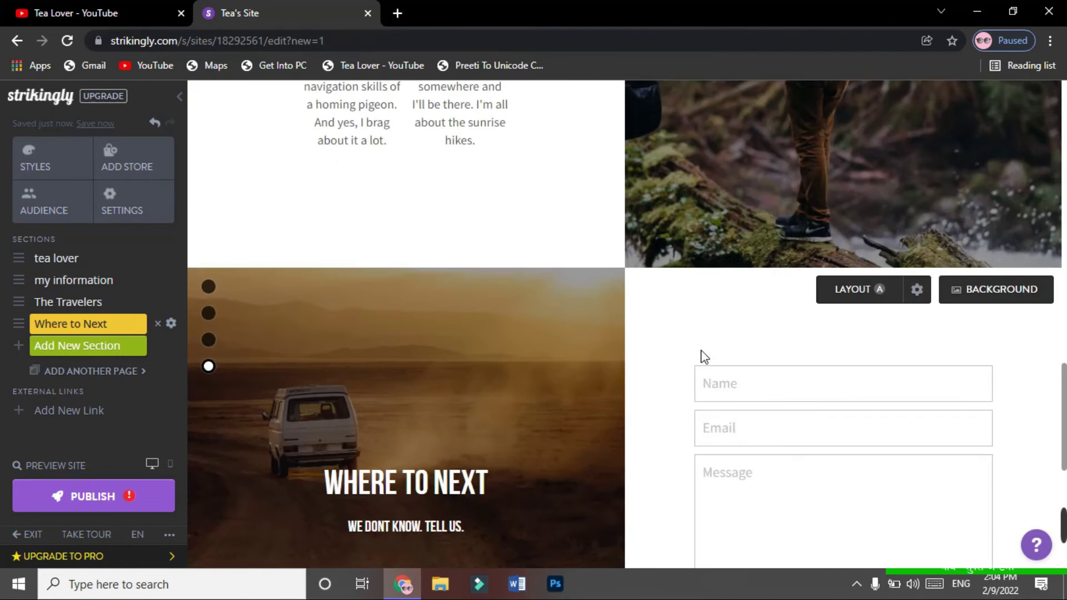
{"action": "scroll", "coordinate": [702, 357], "scroll_direction": "down", "scroll_amount": 7}
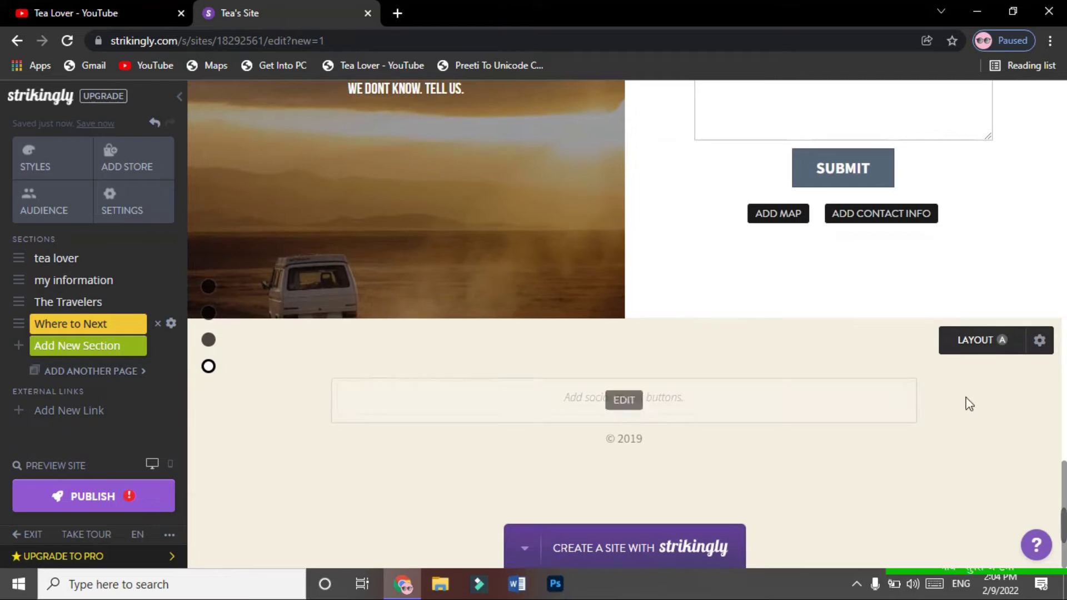
{"action": "left_click", "coordinate": [1011, 343]}
{"action": "left_click", "coordinate": [1032, 371]}
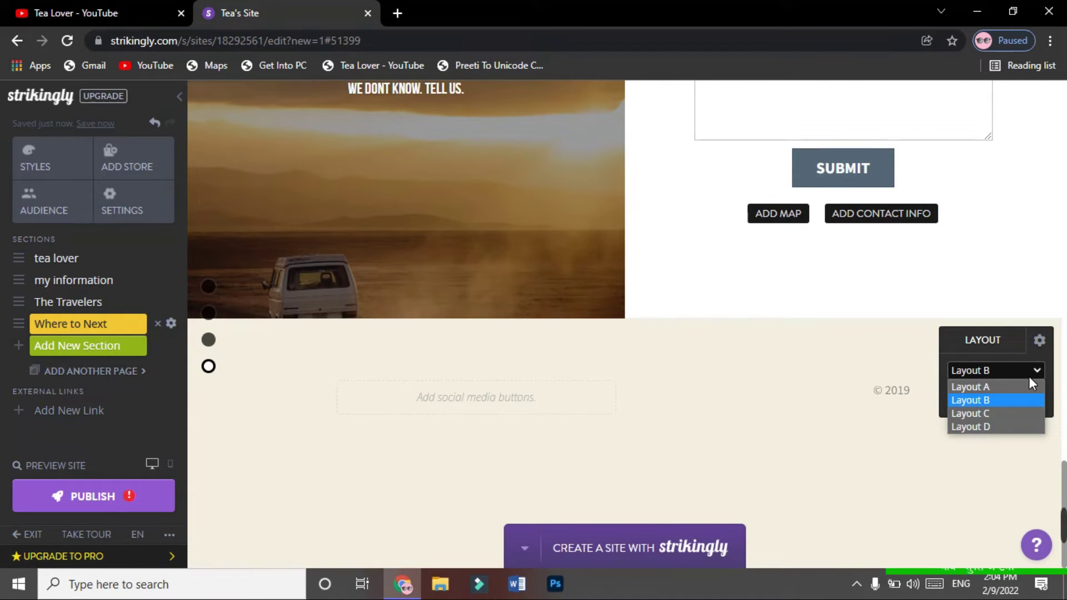
{"action": "left_click", "coordinate": [1016, 415]}
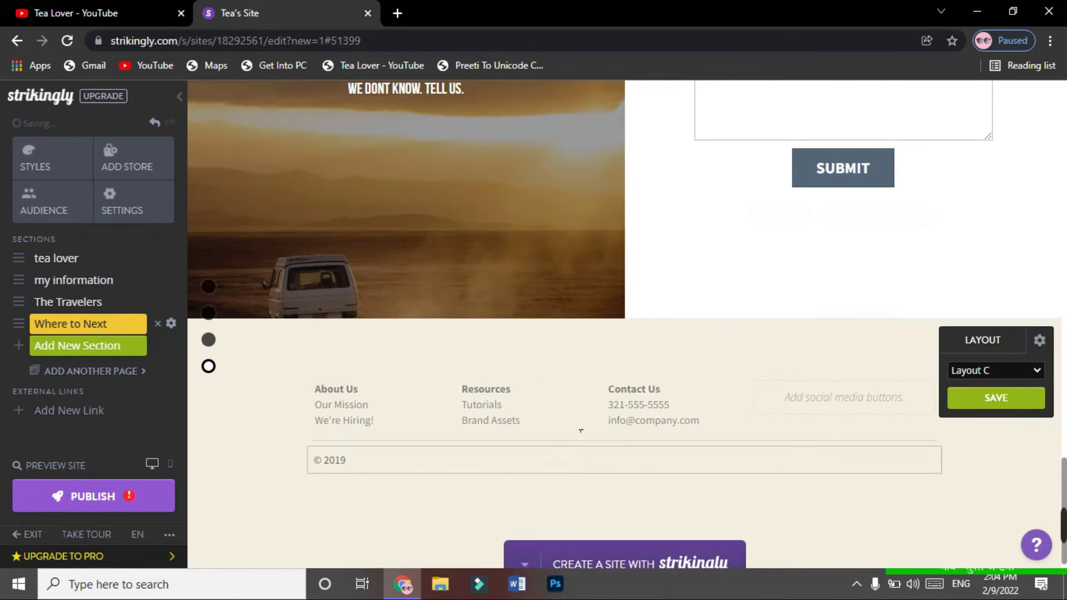
Apply the Earth color scheme to the site in its style settings.
{"action": "left_click", "coordinate": [83, 157]}
{"action": "left_click", "coordinate": [118, 305]}
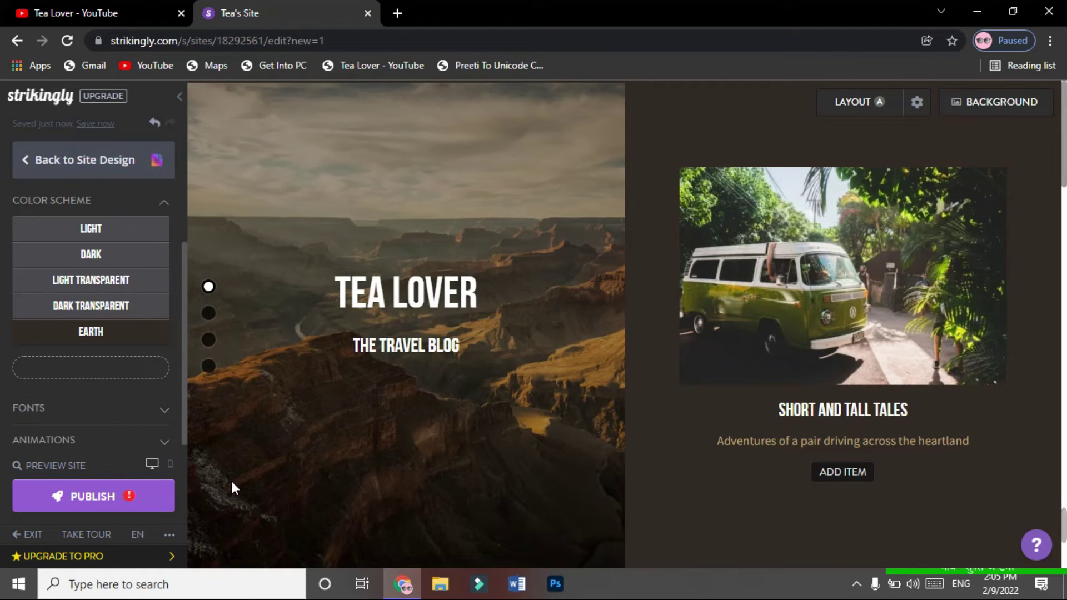
Start publishing the site on the free plan, declining the Pro upgrade offer.
{"action": "left_click", "coordinate": [162, 495]}
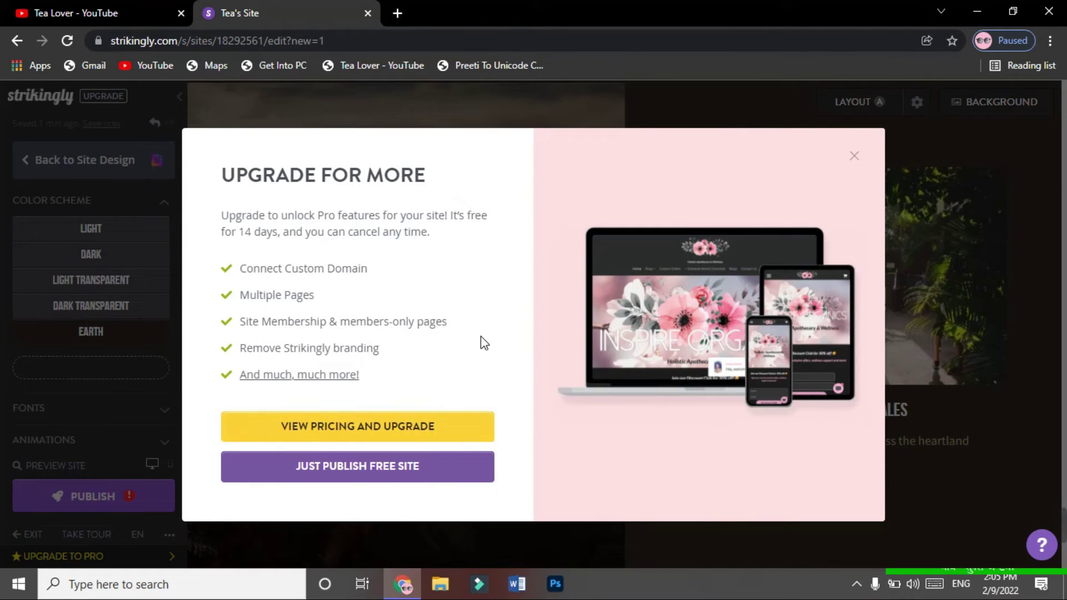
{"action": "left_click_drag", "start_coordinate": [245, 238], "coordinate": [319, 236]}
{"action": "left_click", "coordinate": [367, 241]}
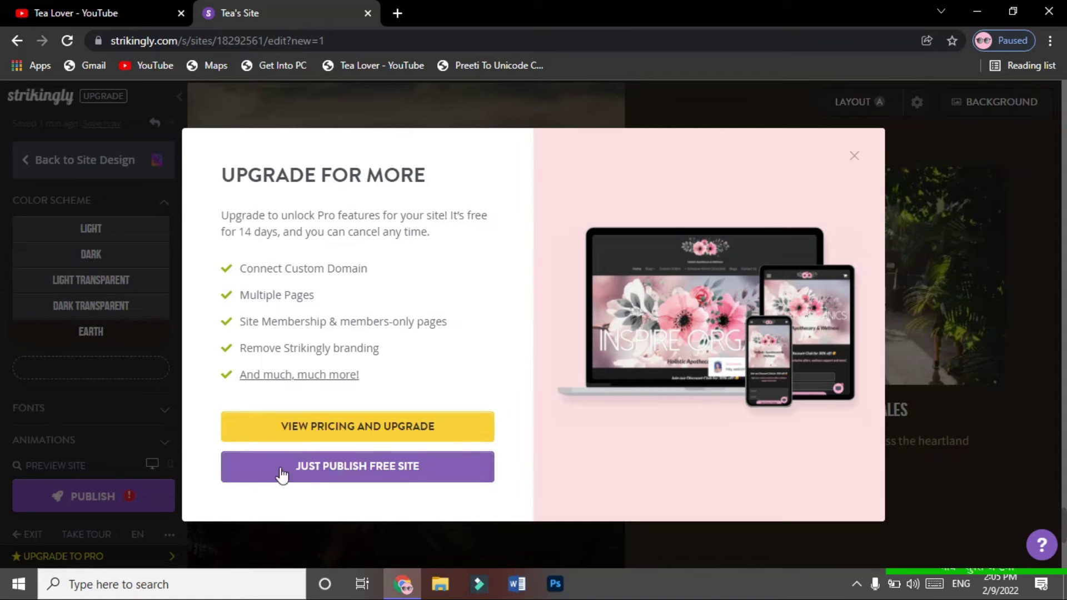
{"action": "left_click", "coordinate": [348, 470]}
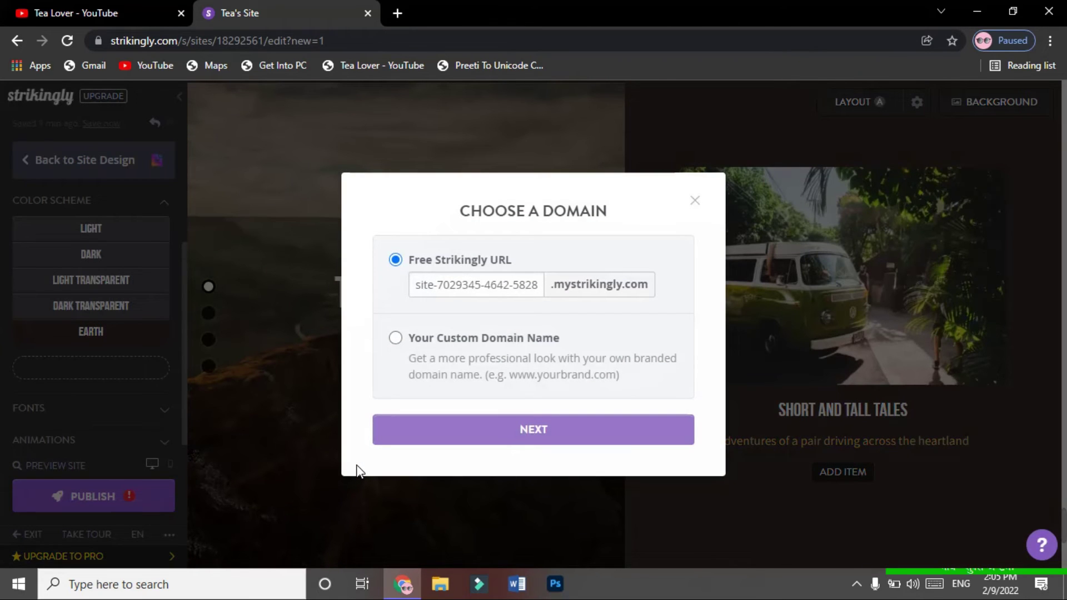
Set the free Strikingly URL to "tealoverofficial" and continue to the final publishing settings.
{"action": "double_click", "coordinate": [487, 288]}
{"action": "key", "text": "ctrl+a"}
{"action": "key", "text": "BackSpace"}
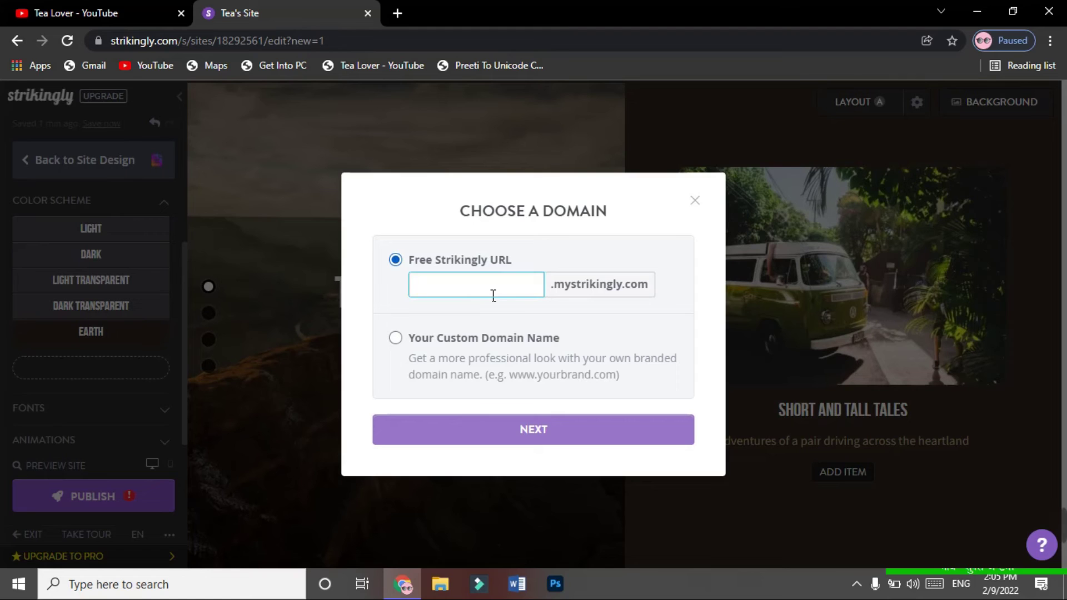
{"action": "type", "text": "tealoverofficial"}
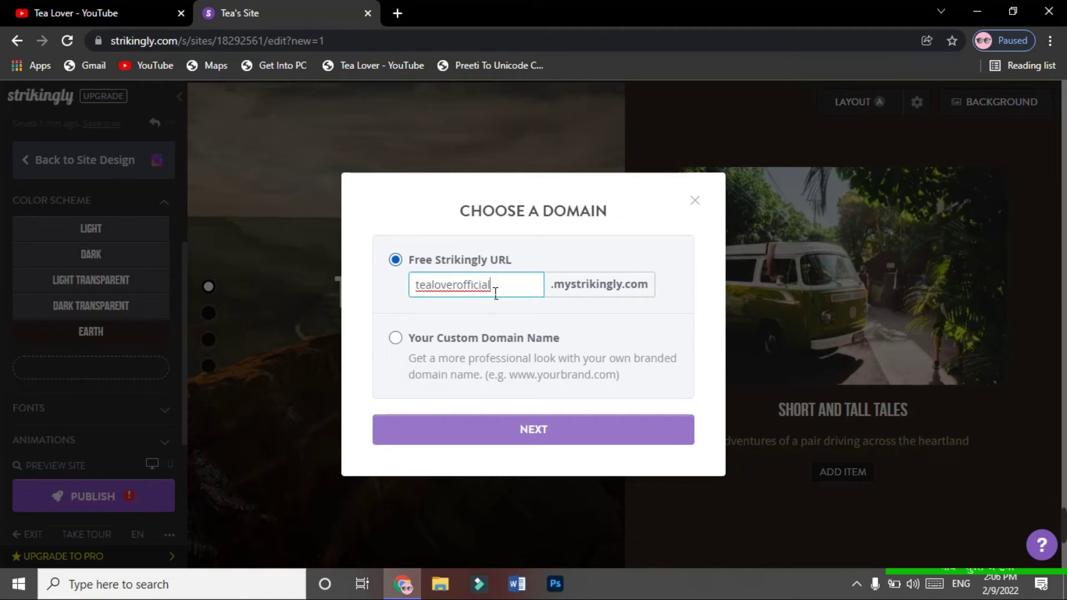
{"action": "double_click", "coordinate": [503, 285]}
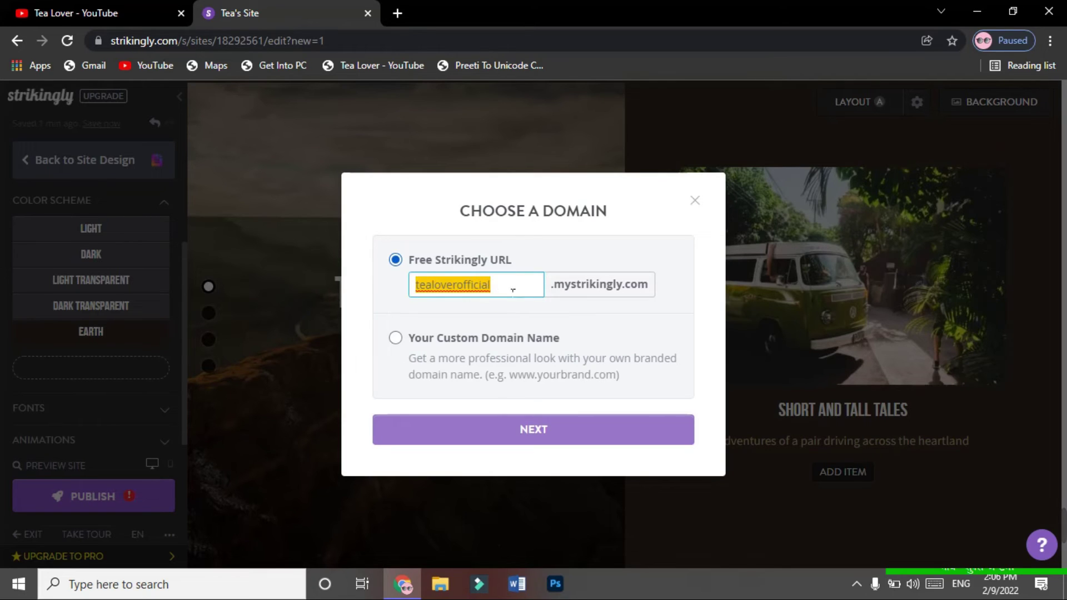
{"action": "left_click", "coordinate": [571, 301]}
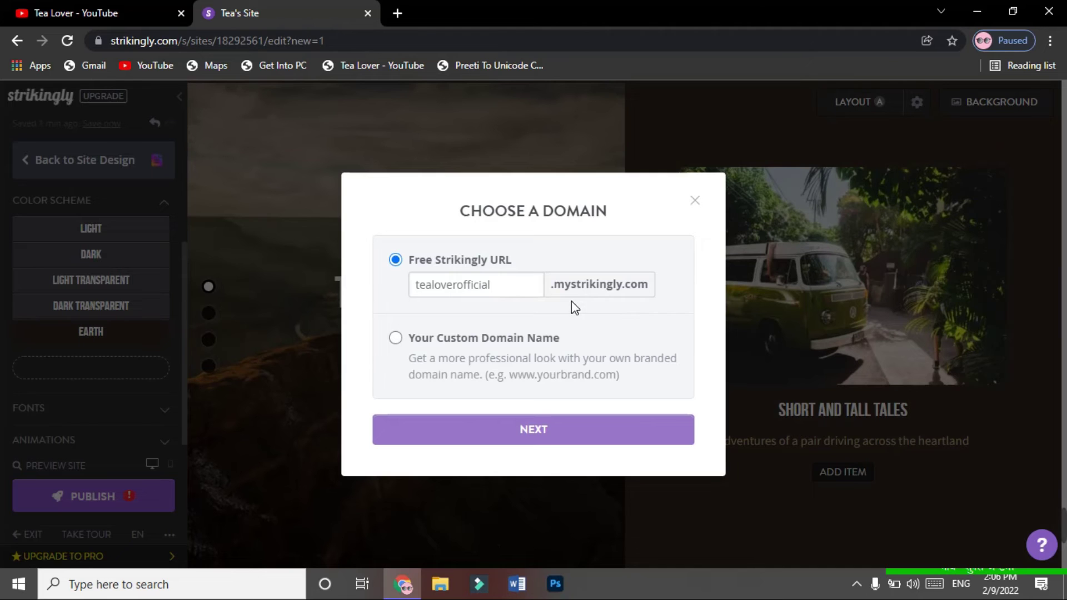
{"action": "left_click", "coordinate": [485, 433]}
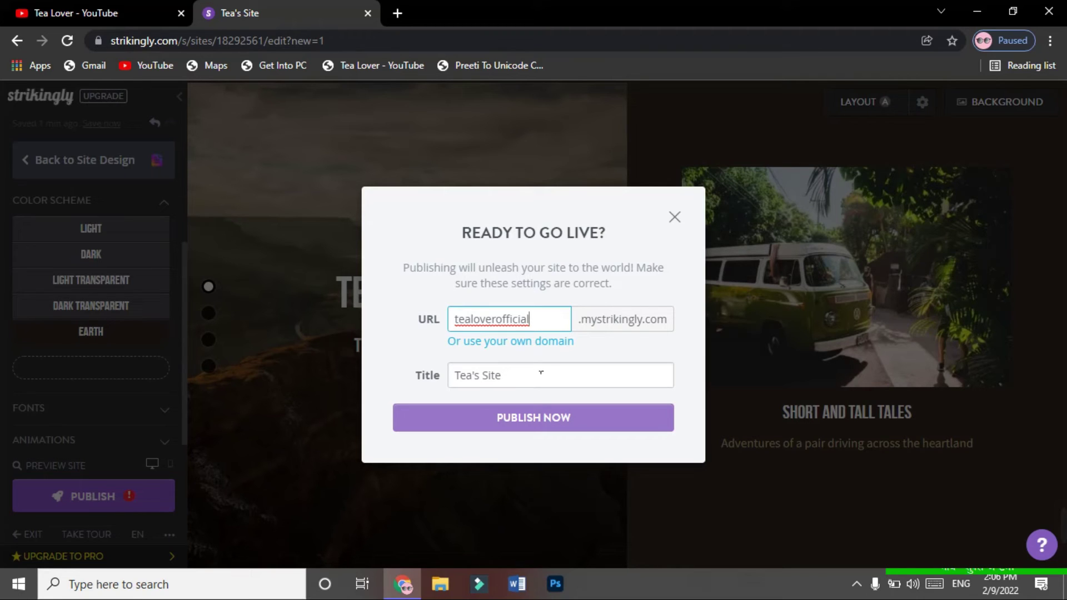
Change the site title to "Tealover's Site" and publish the site.
{"action": "left_click", "coordinate": [479, 381]}
{"action": "type", "text": "lover"}
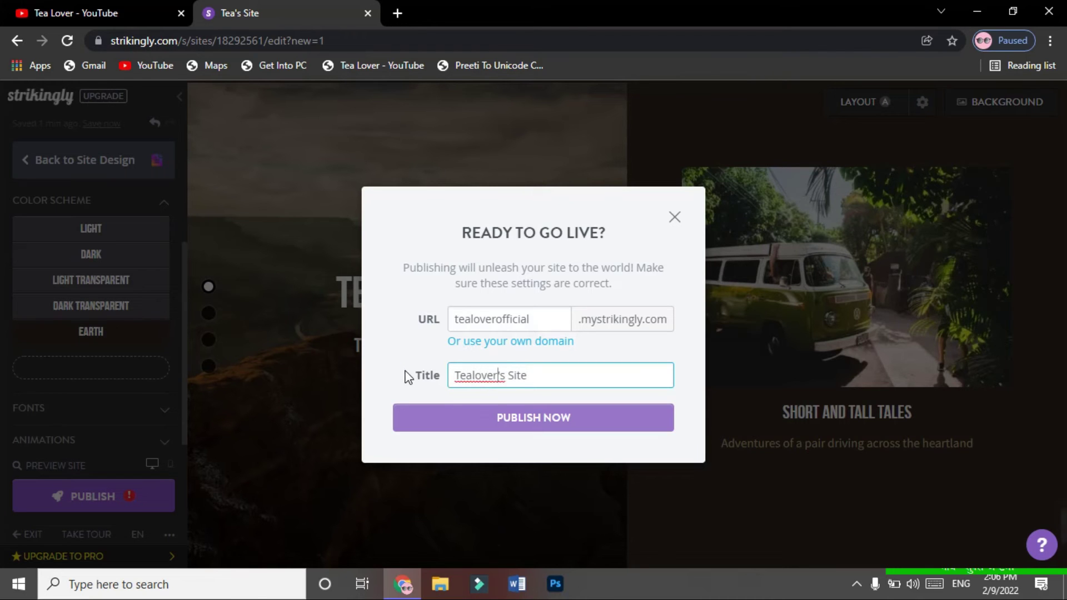
{"action": "left_click", "coordinate": [510, 415]}
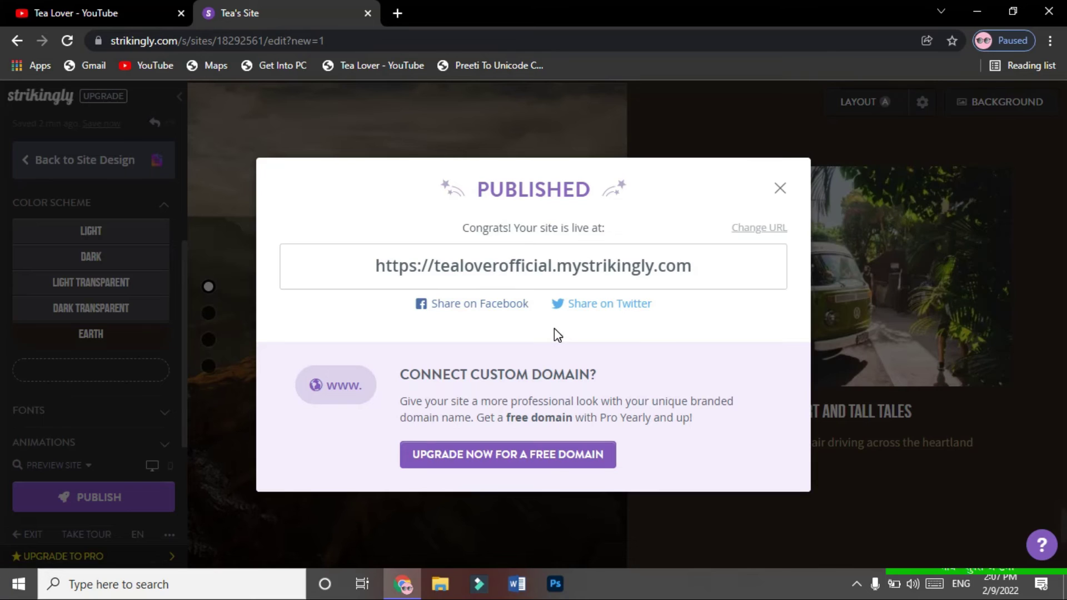
Open the live site at tealoverofficial.mystrikingly.com and look through its first section, My Information and the section after it.
{"action": "left_click", "coordinate": [551, 273]}
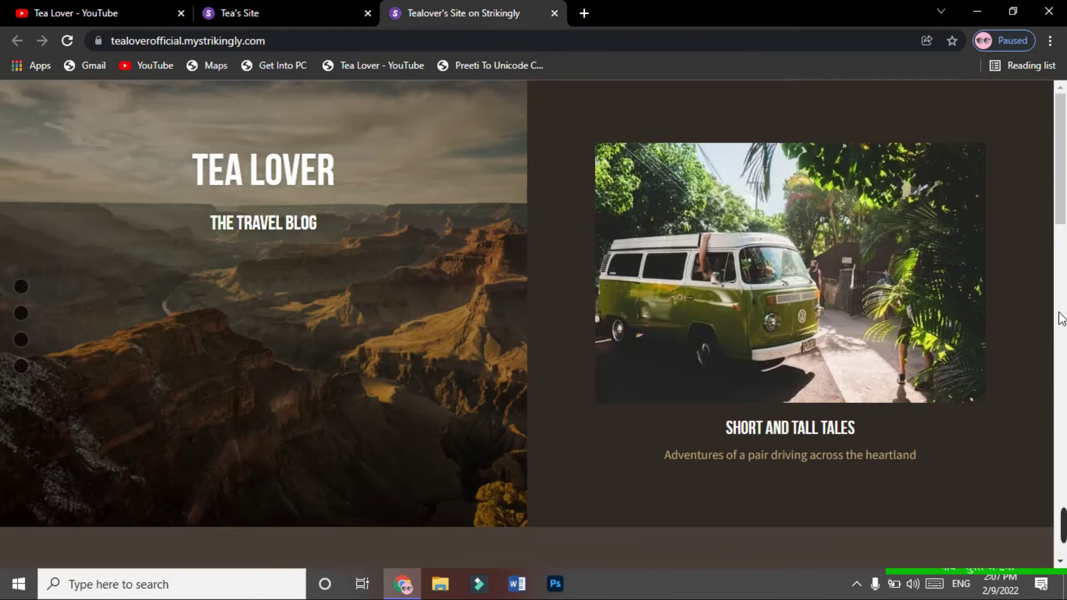
{"action": "mouse_move", "coordinate": [1064, 196]}
{"action": "left_mouse_down"}
{"action": "mouse_move", "coordinate": [1064, 332]}
{"action": "mouse_move", "coordinate": [1063, 176]}
{"action": "left_mouse_up"}
{"action": "left_click", "coordinate": [278, 12]}
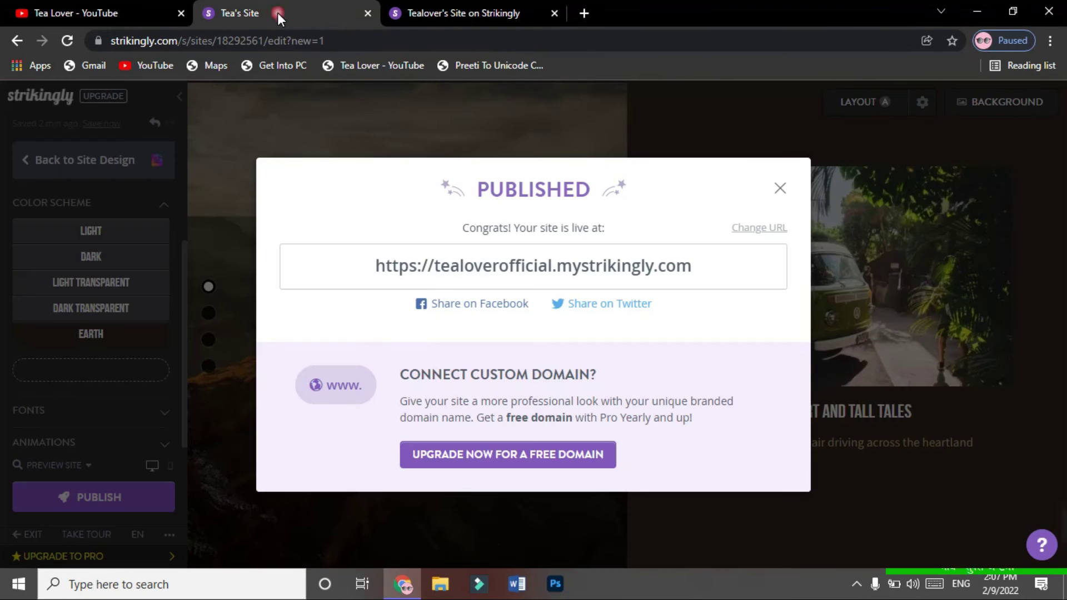
{"action": "left_click", "coordinate": [409, 11]}
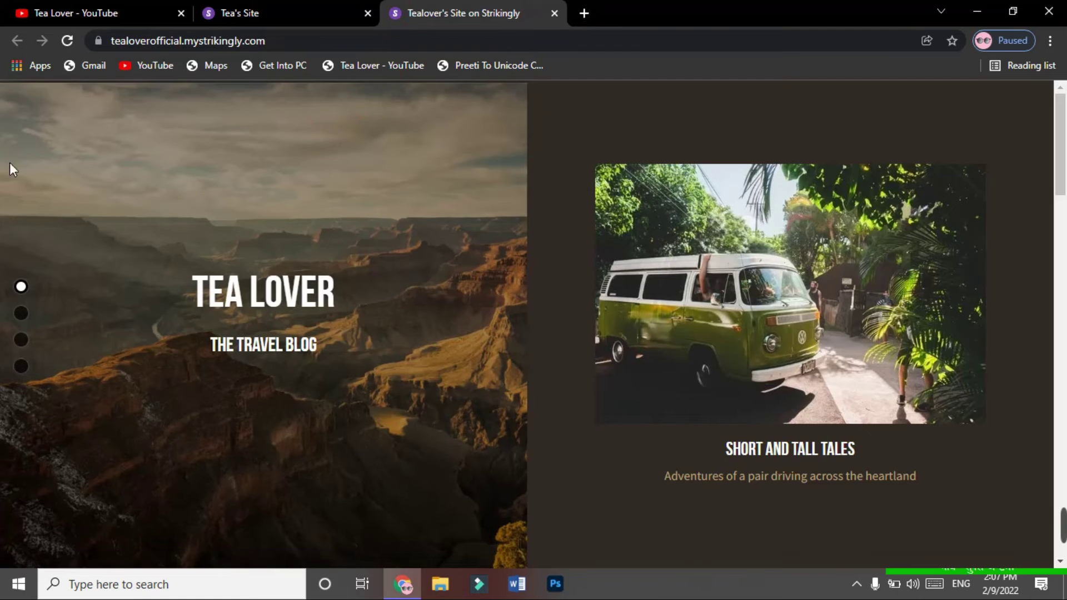
{"action": "left_click", "coordinate": [21, 313]}
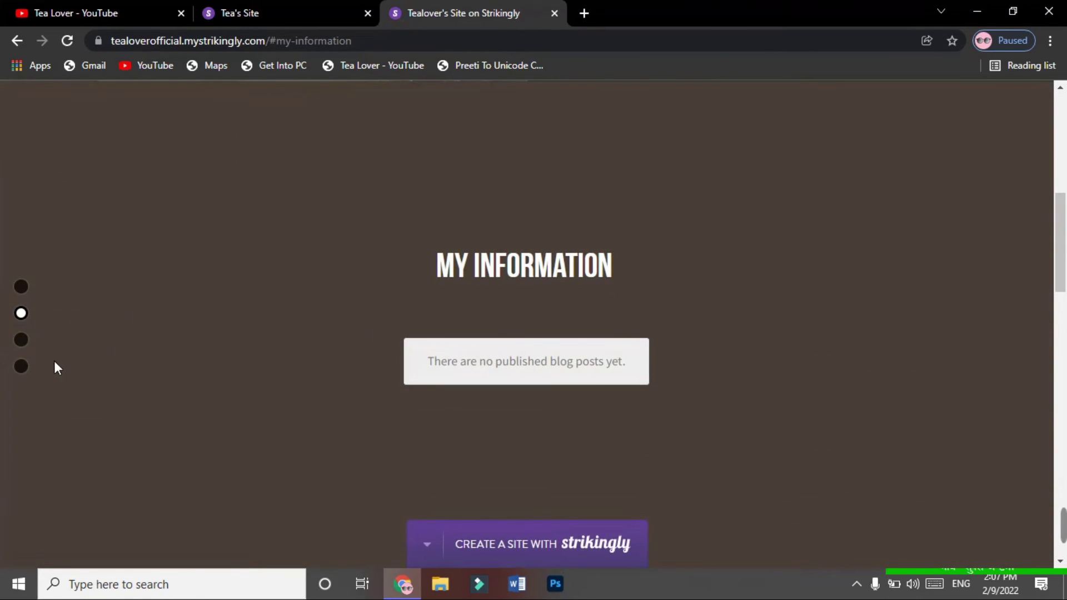
{"action": "left_click", "coordinate": [24, 343]}
Return to the site editor, close the publishing confirmation and review the page's sections down to the footer.
{"action": "key", "text": "ctrl+shift+Tab"}
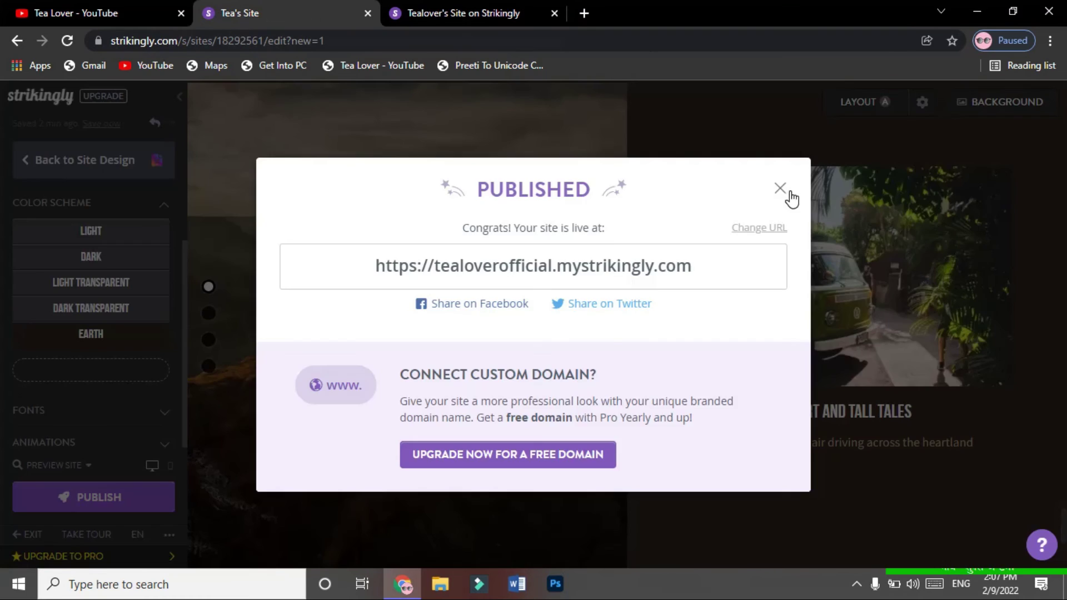
{"action": "left_click", "coordinate": [781, 190]}
{"action": "mouse_move", "coordinate": [874, 254]}
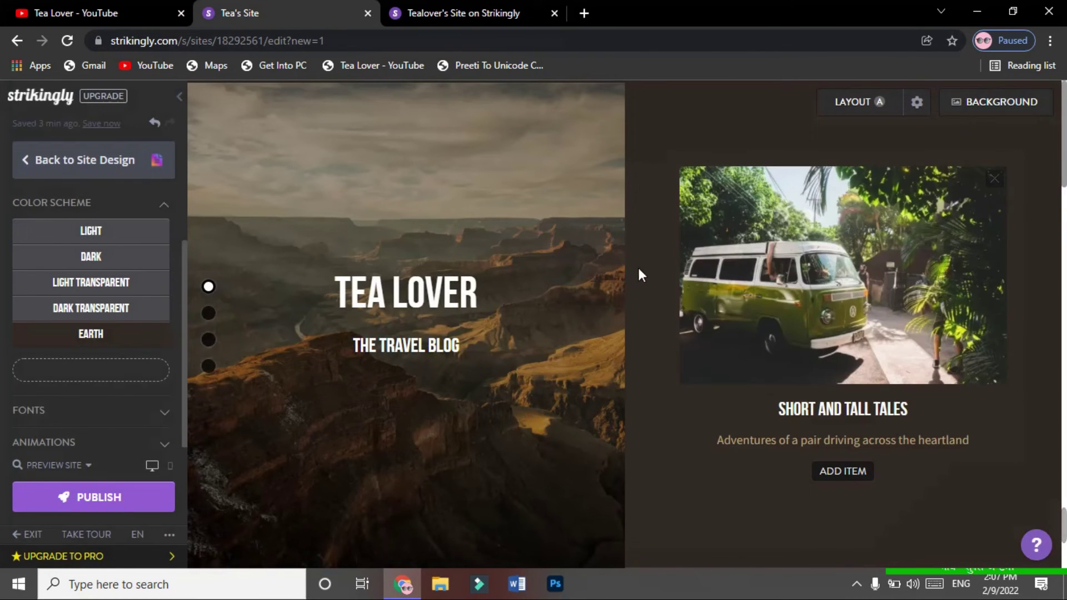
{"action": "scroll", "coordinate": [471, 192], "scroll_direction": "down", "scroll_amount": 10}
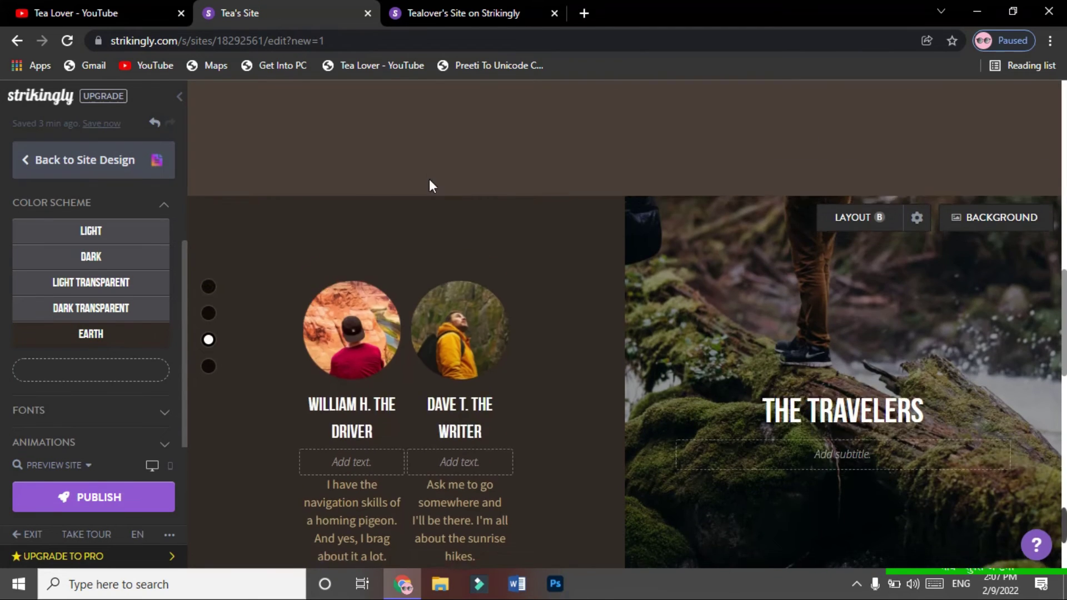
{"action": "scroll", "coordinate": [482, 229], "scroll_direction": "down", "scroll_amount": 5}
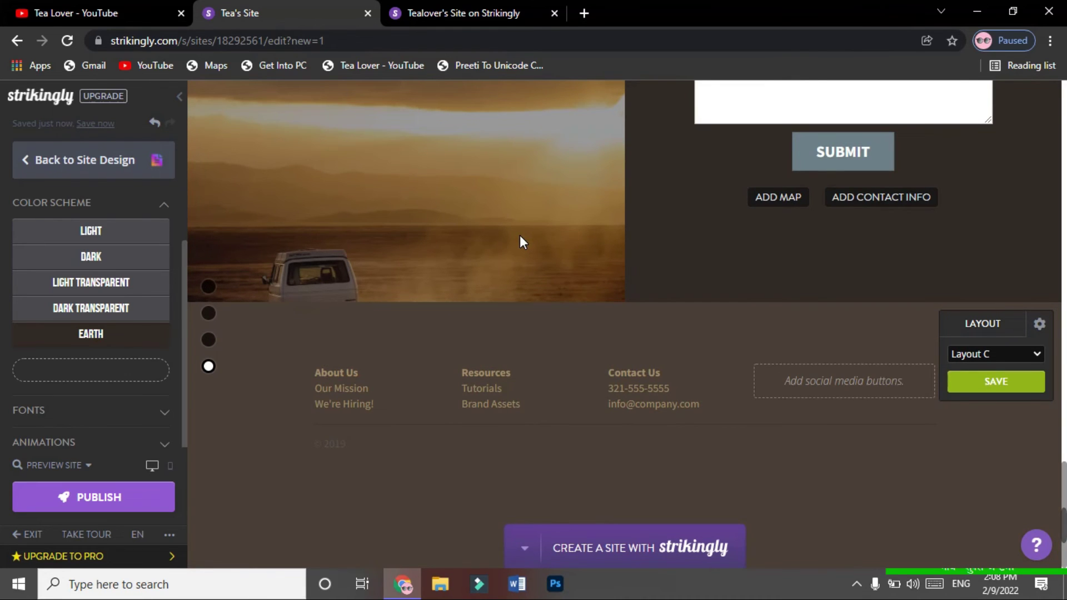
{"action": "scroll", "coordinate": [522, 239], "scroll_direction": "up", "scroll_amount": 15}
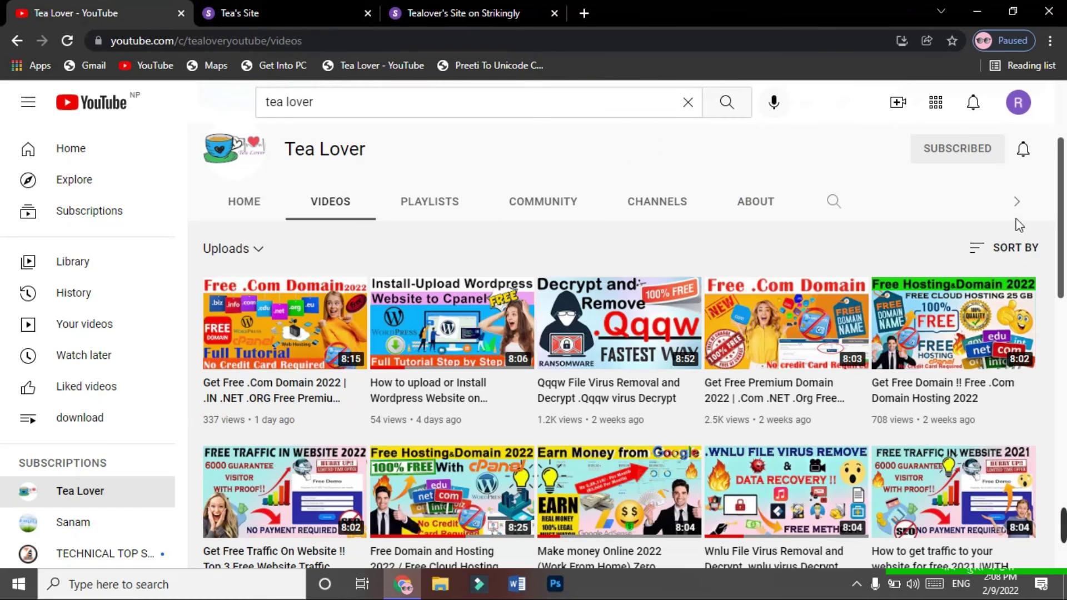
Browse the uploaded videos on the Tea Lover YouTube channel.
{"action": "scroll", "coordinate": [914, 261], "scroll_direction": "down", "scroll_amount": 3}
{"action": "mouse_move", "coordinate": [951, 340]}
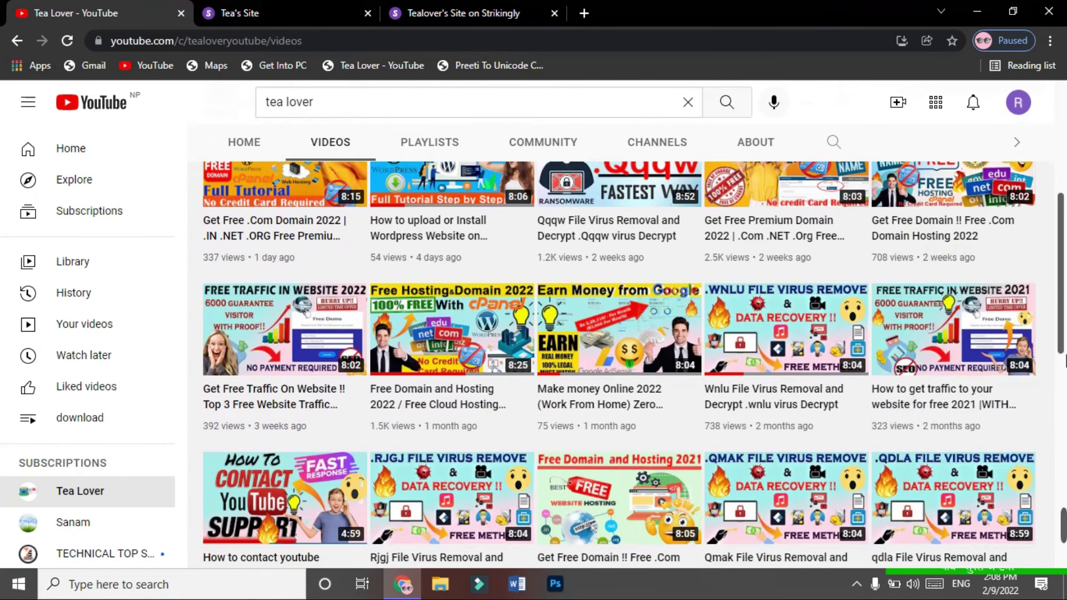
{"action": "scroll", "coordinate": [1061, 350], "scroll_direction": "down", "scroll_amount": 3}
{"action": "left_click_drag", "start_coordinate": [1064, 339], "coordinate": [1064, 492]}
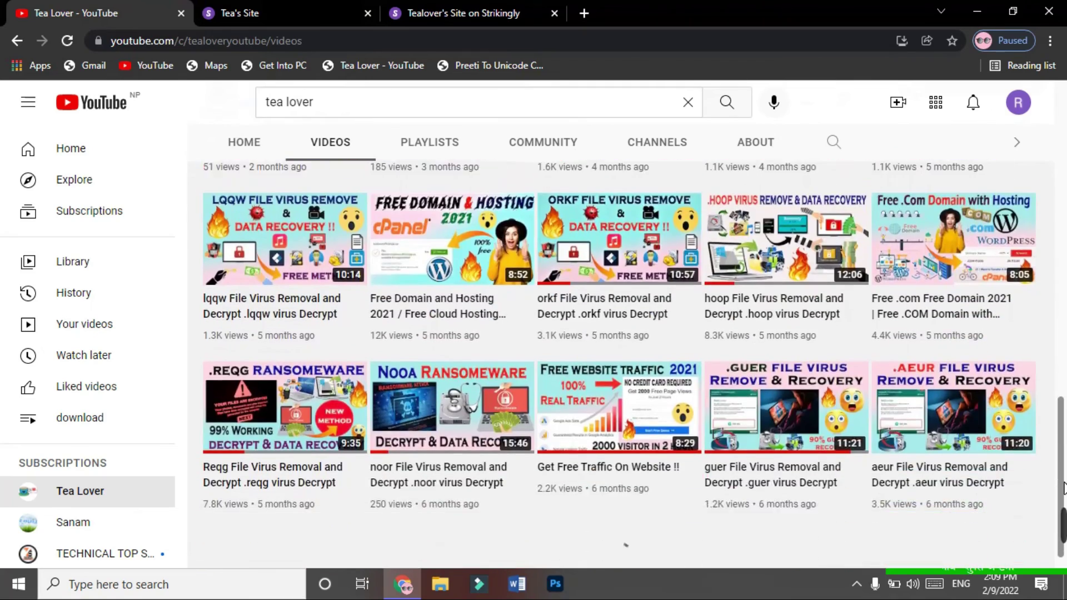
{"action": "scroll", "coordinate": [736, 434], "scroll_direction": "down", "scroll_amount": 1}
{"action": "mouse_move", "coordinate": [604, 350]}
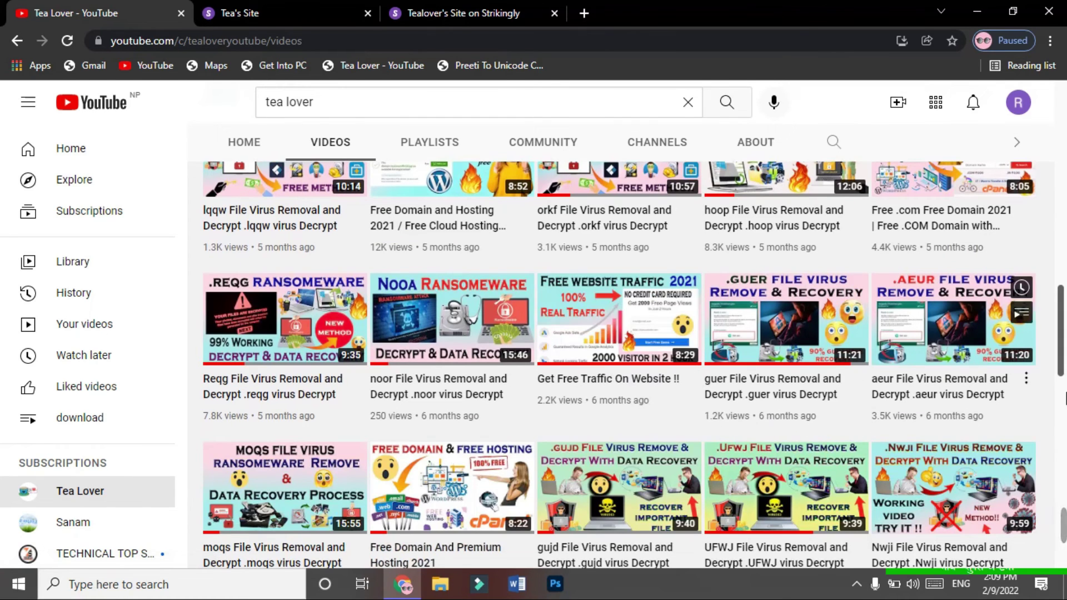
{"action": "scroll", "coordinate": [1064, 356], "scroll_direction": "down", "scroll_amount": 3}
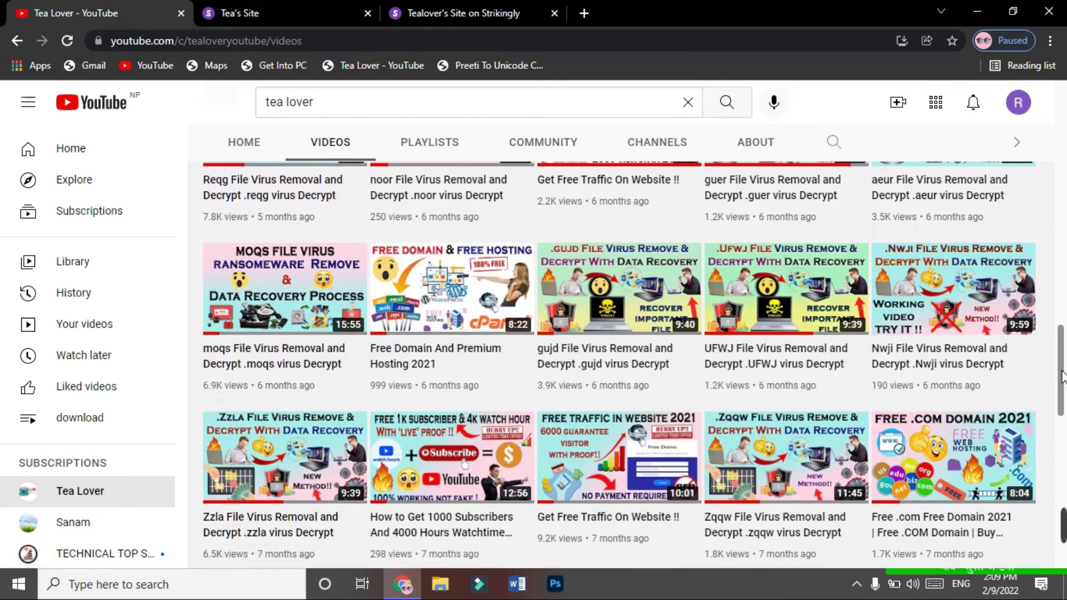